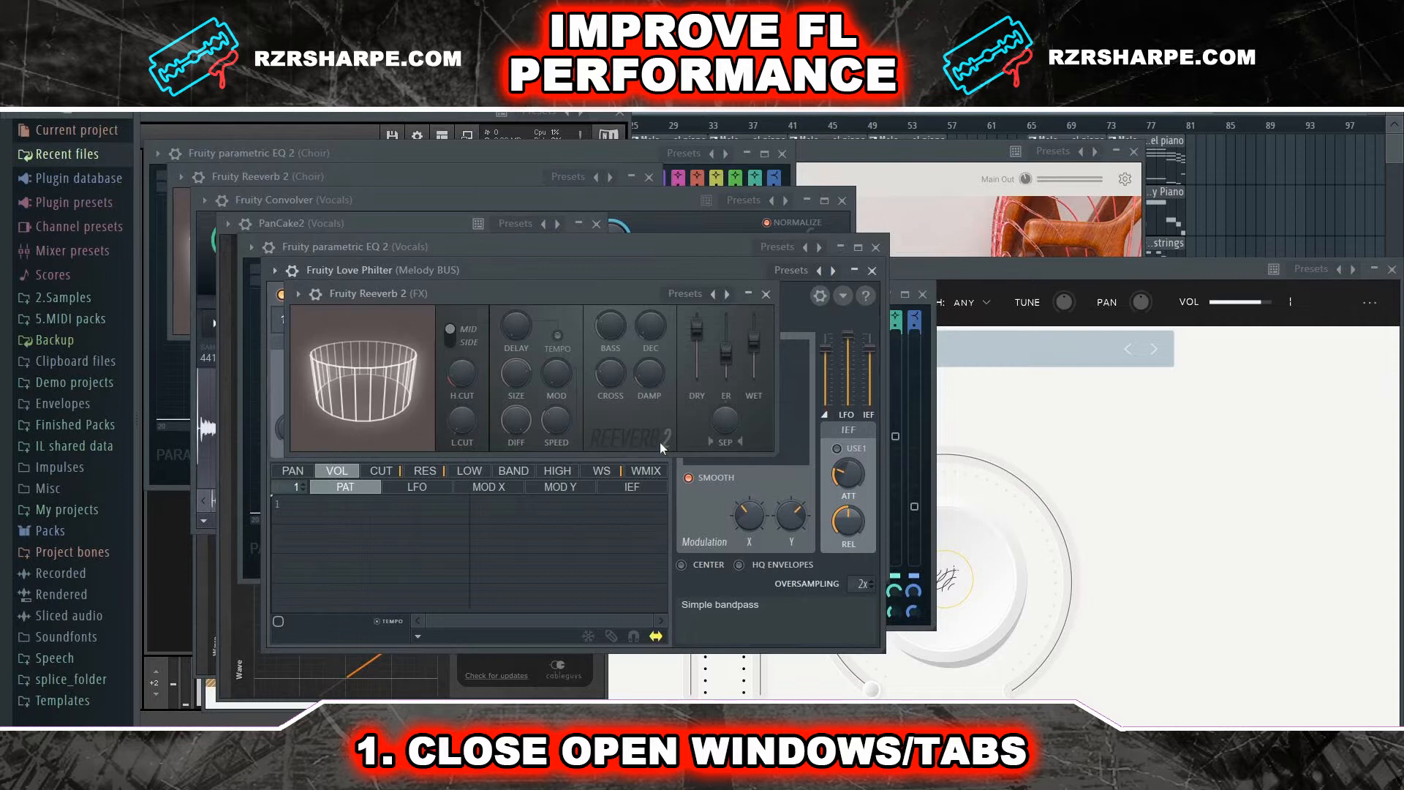
Close all open plugin windows and purge the project's unused audio clips
{"action": "key", "text": "F12"}
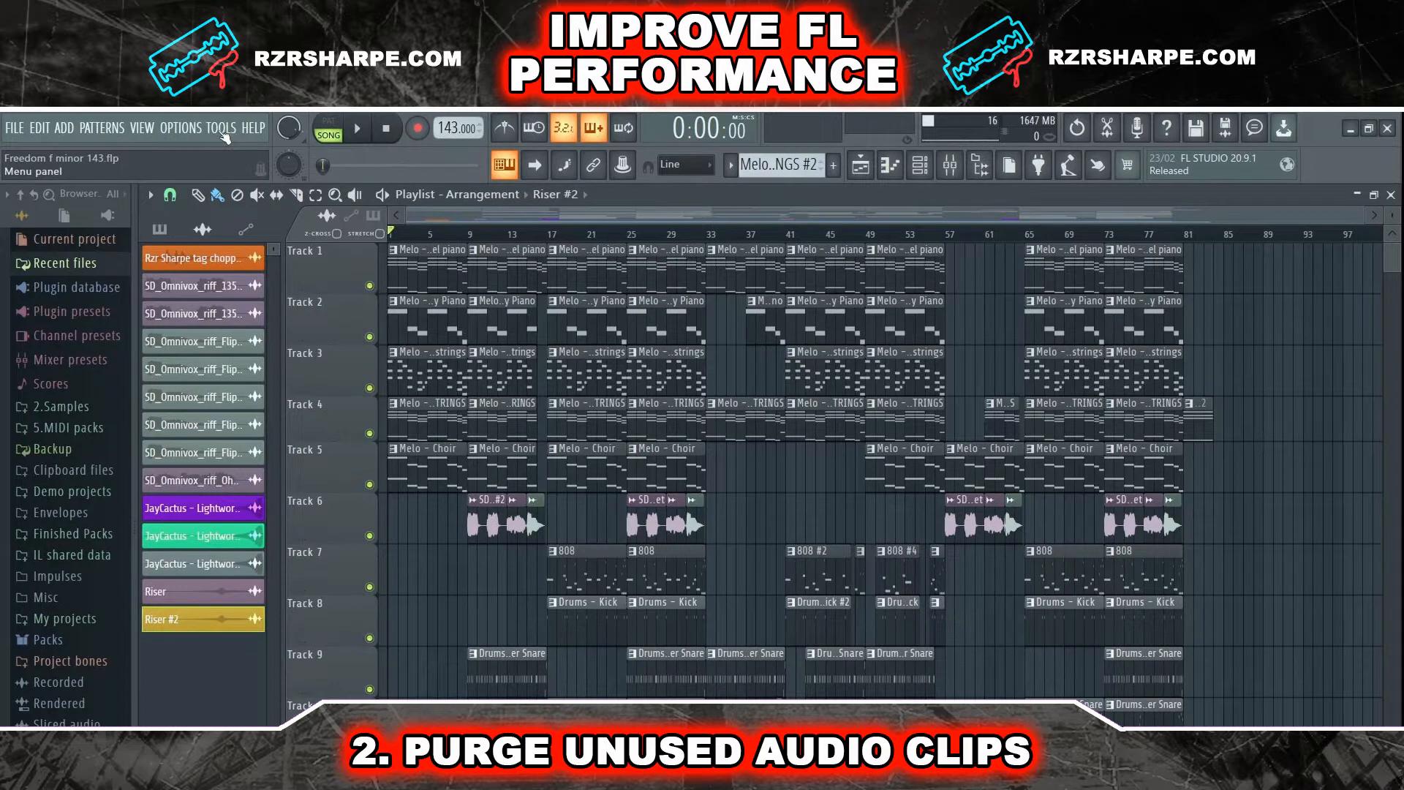
{"action": "left_click", "coordinate": [224, 133]}
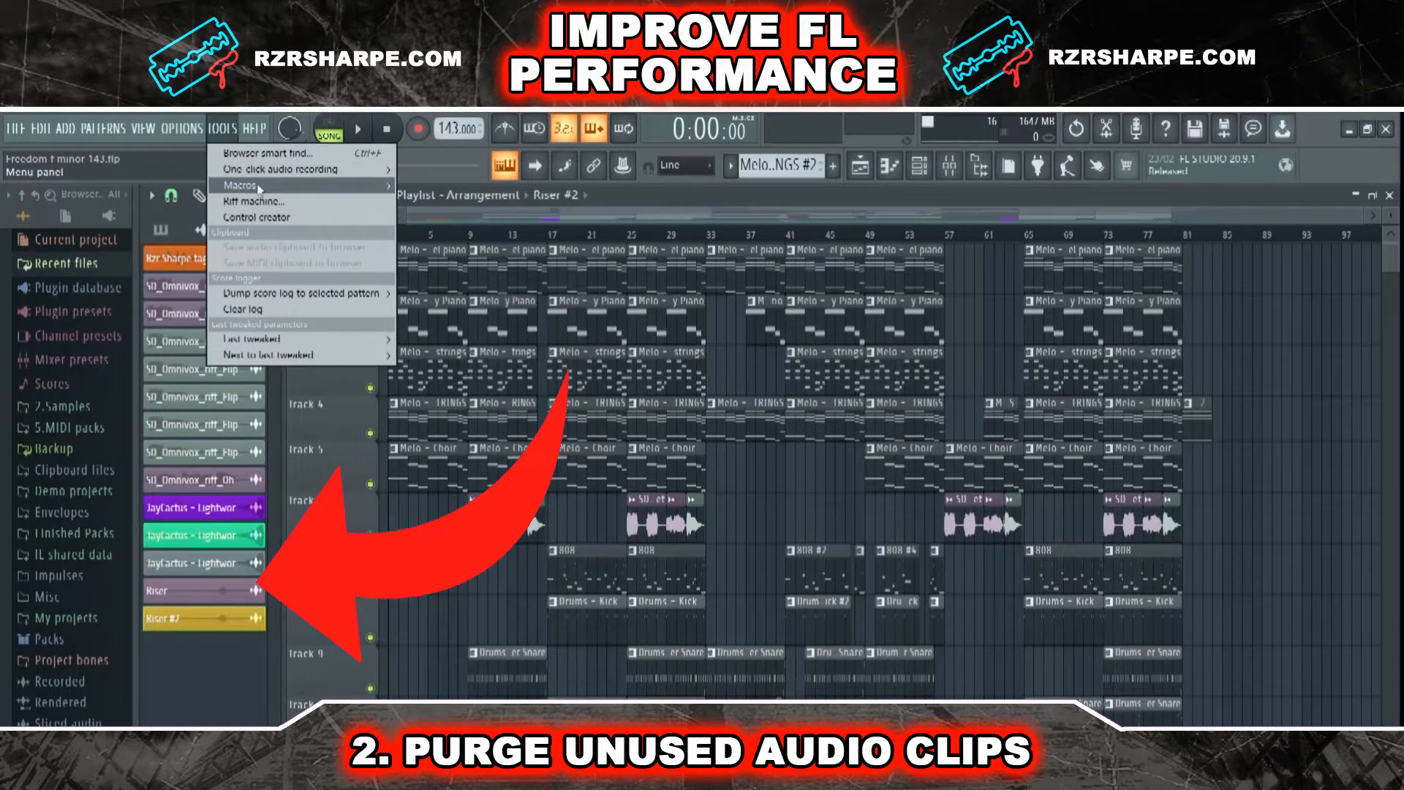
{"action": "mouse_move", "coordinate": [260, 187]}
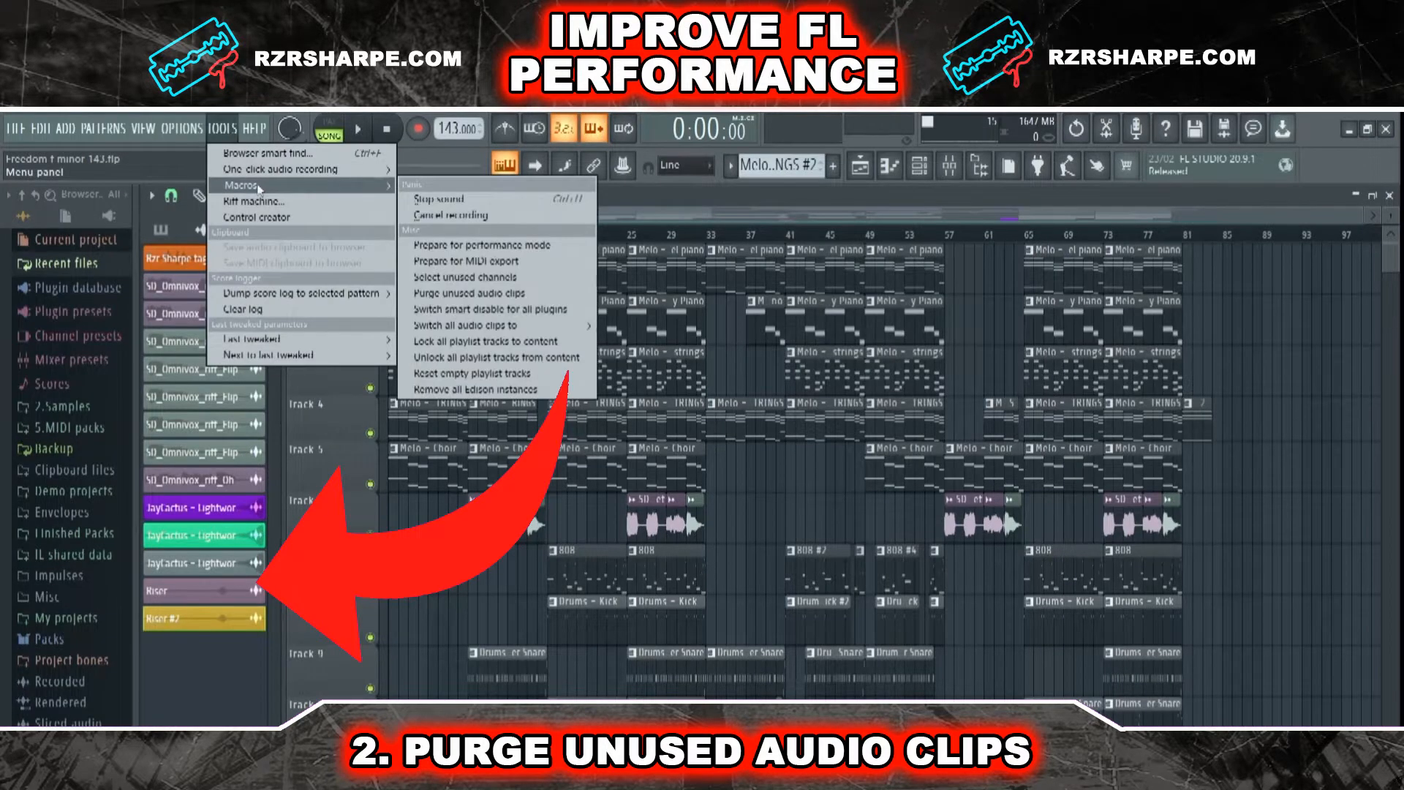
{"action": "left_click", "coordinate": [471, 294]}
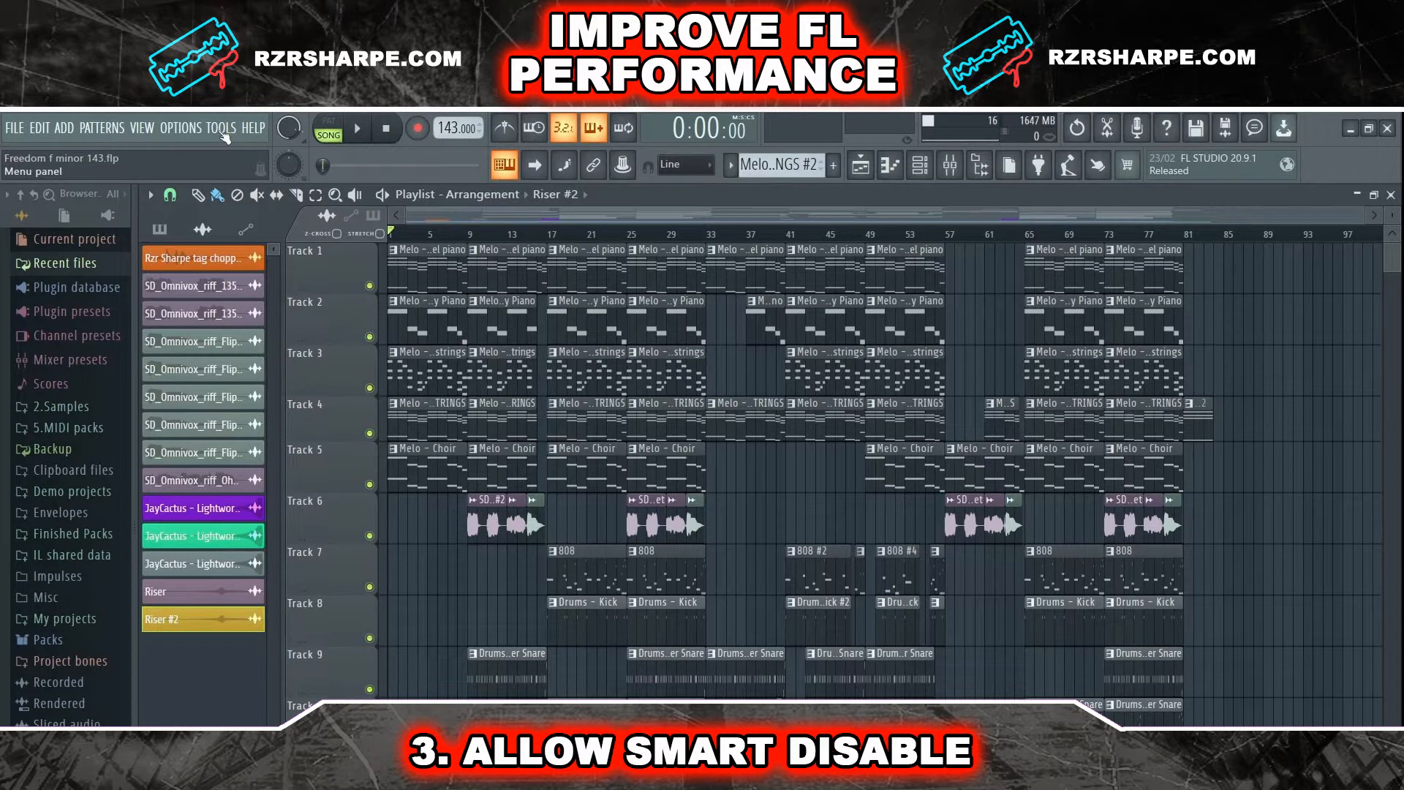
Switch on smart disable for all plugins in the project
{"action": "left_click", "coordinate": [223, 130]}
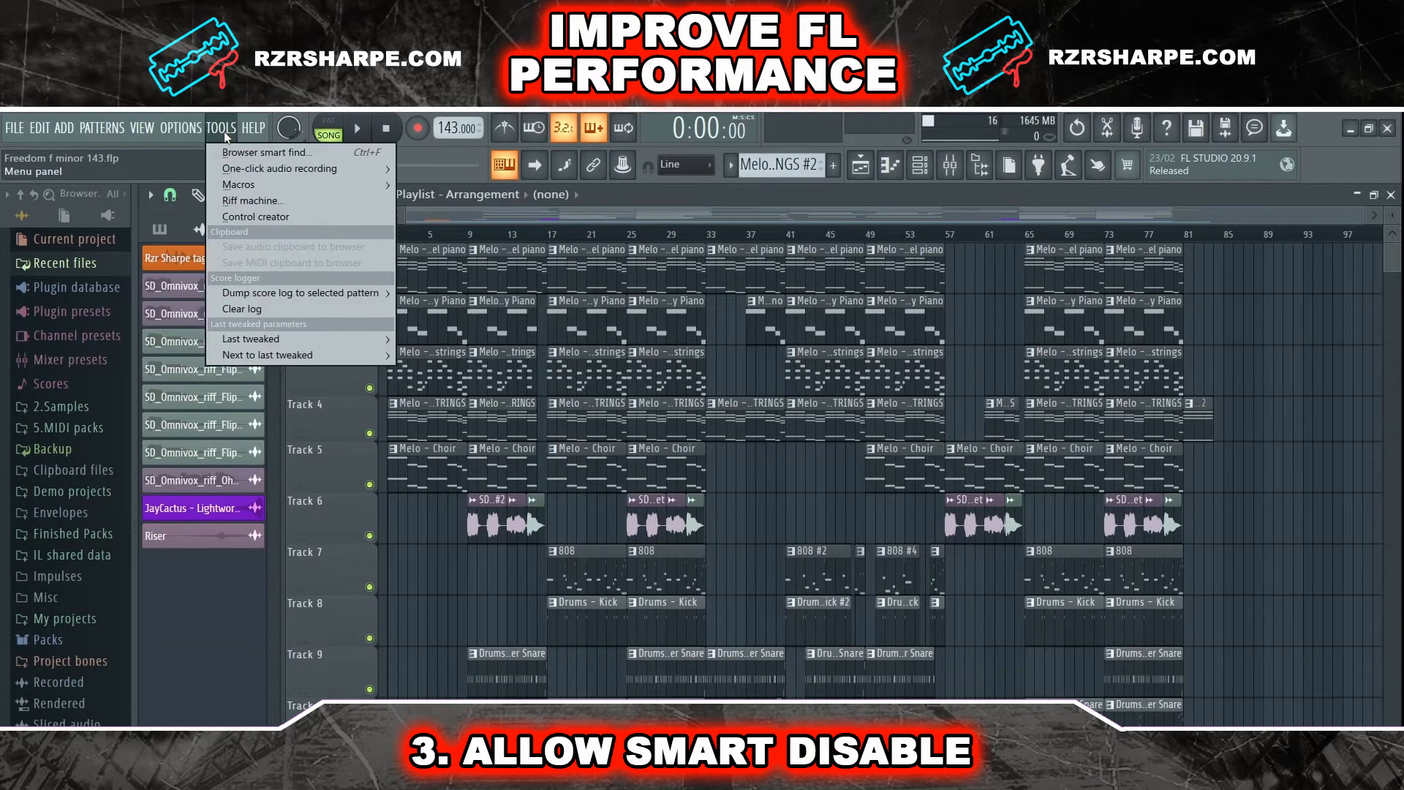
{"action": "mouse_move", "coordinate": [249, 188]}
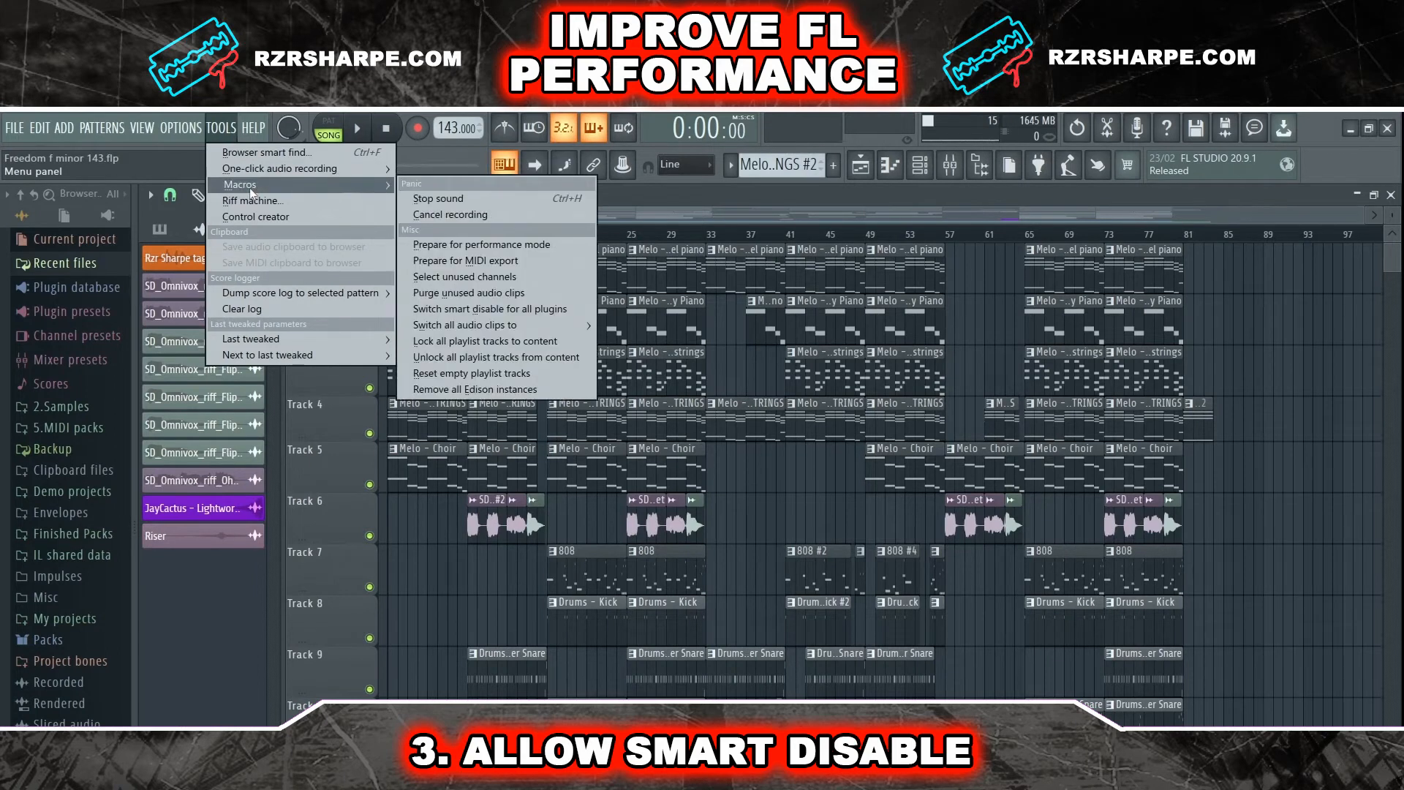
{"action": "left_click", "coordinate": [507, 309]}
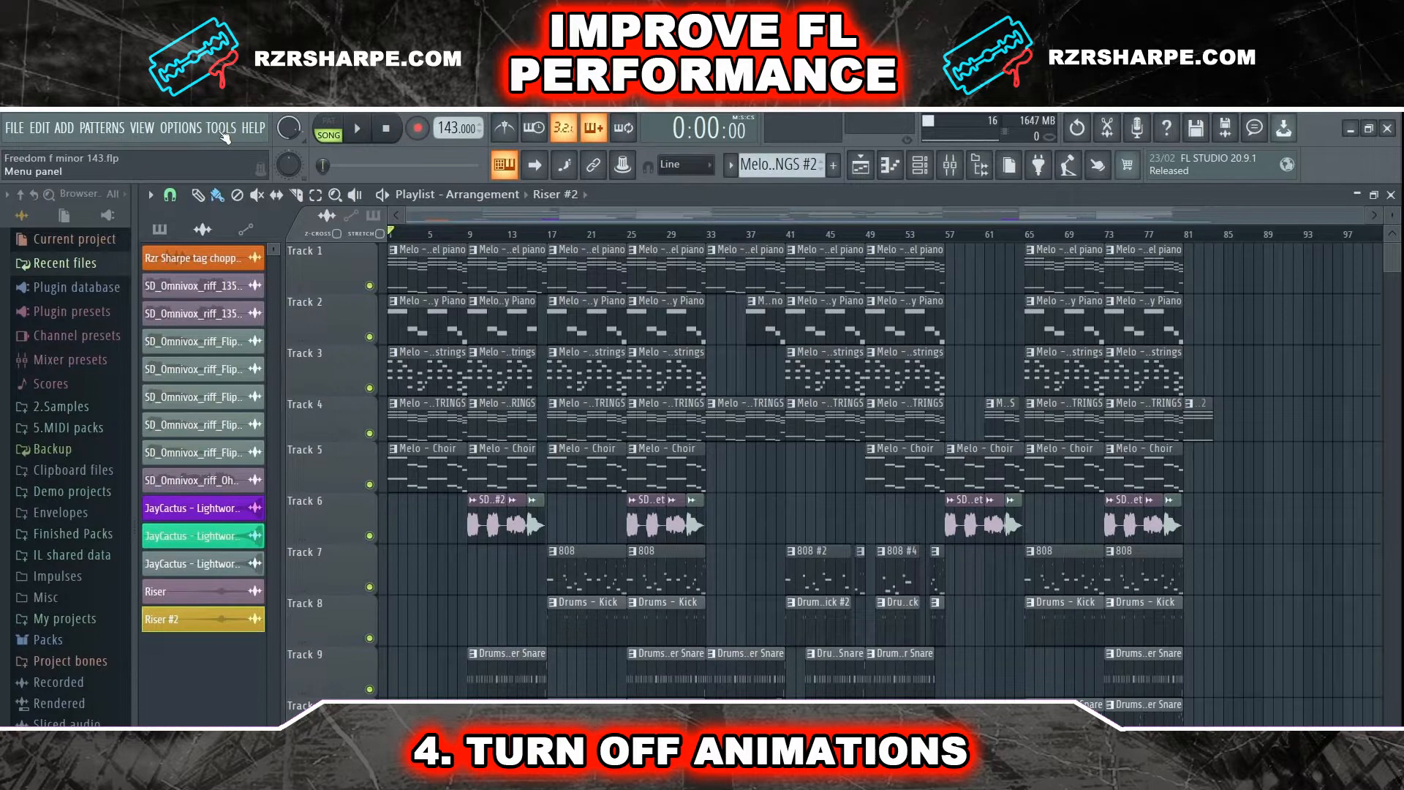
Set the GUI animations to "Don't distract me" in the general settings
{"action": "left_click", "coordinate": [181, 128]}
{"action": "left_click", "coordinate": [194, 198]}
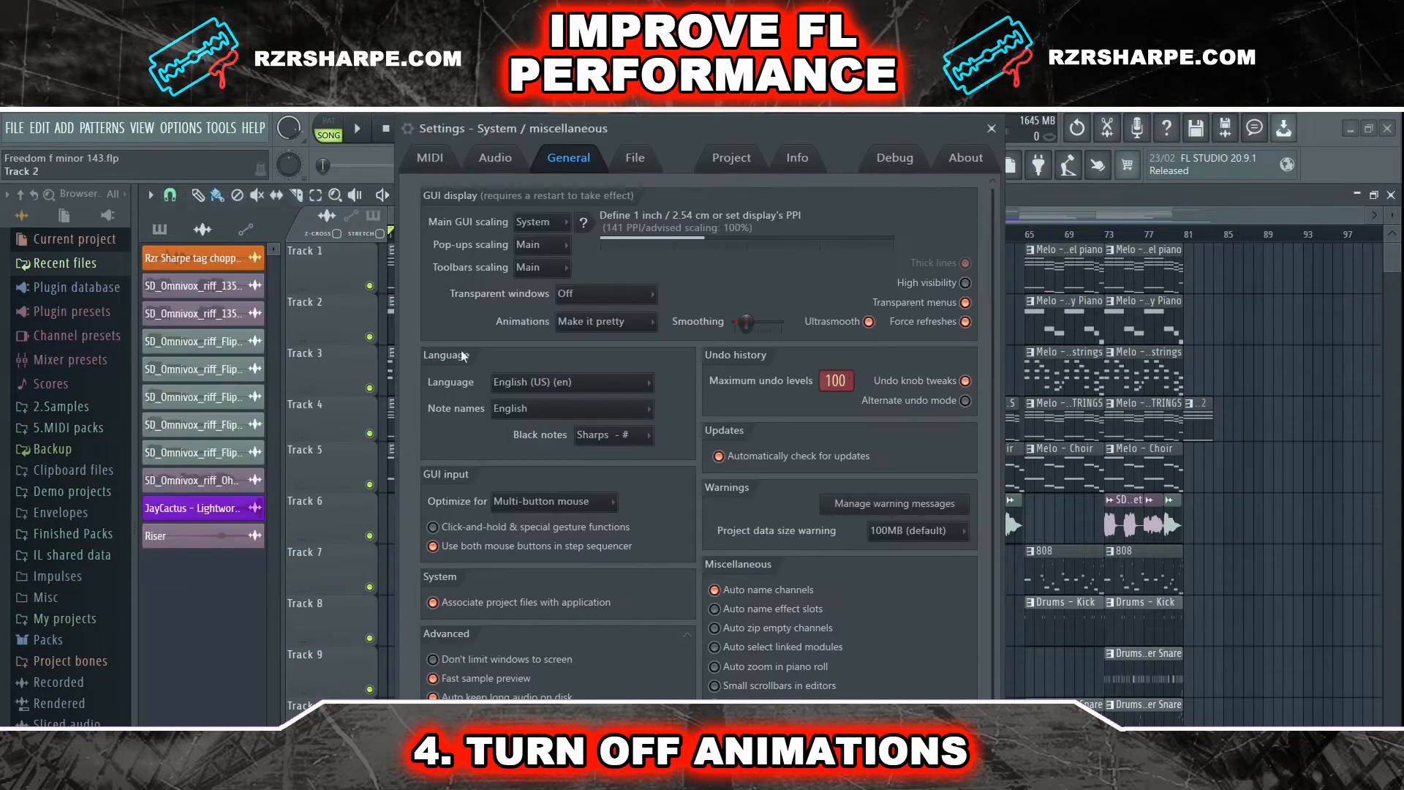
{"action": "left_click", "coordinate": [599, 327]}
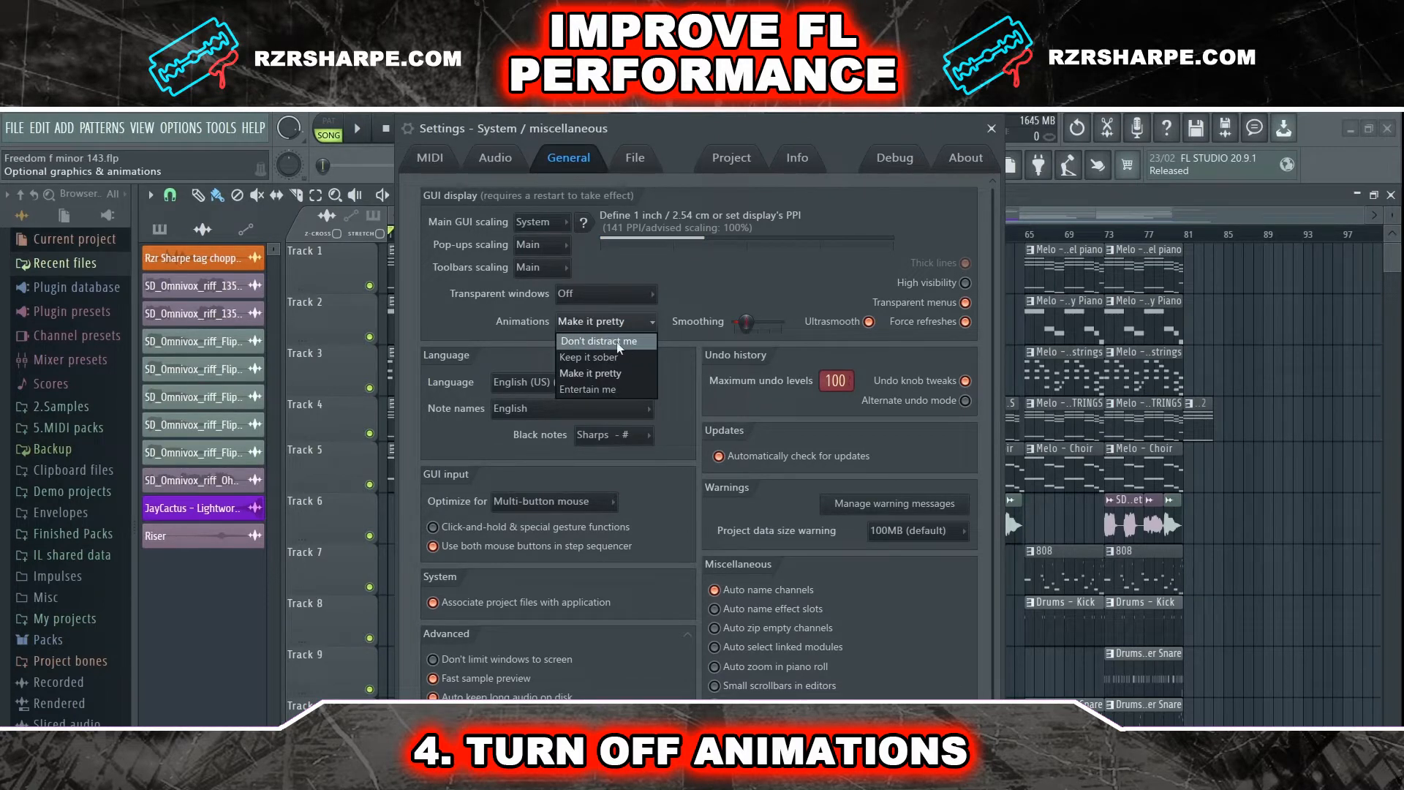
{"action": "left_click", "coordinate": [618, 343]}
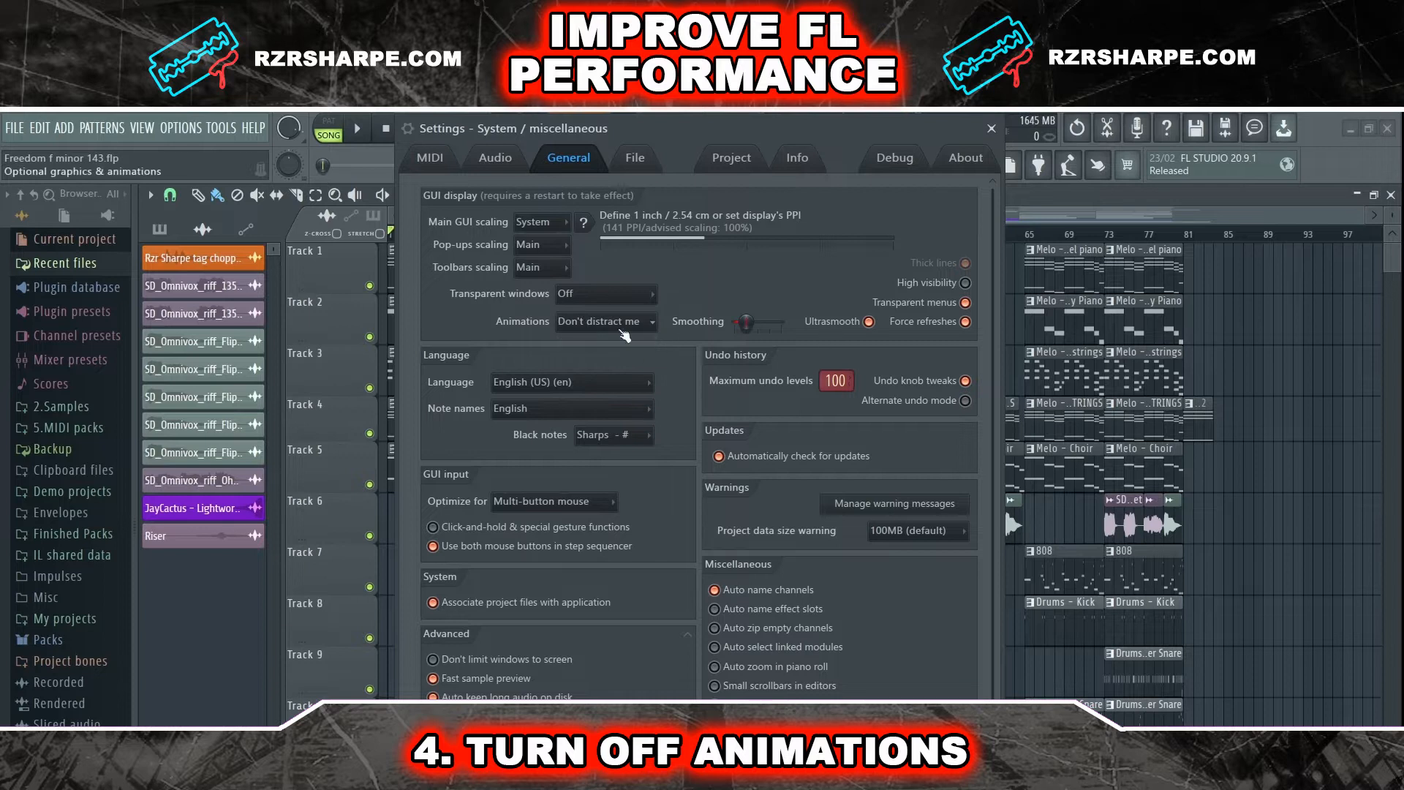
{"action": "left_click", "coordinate": [637, 330]}
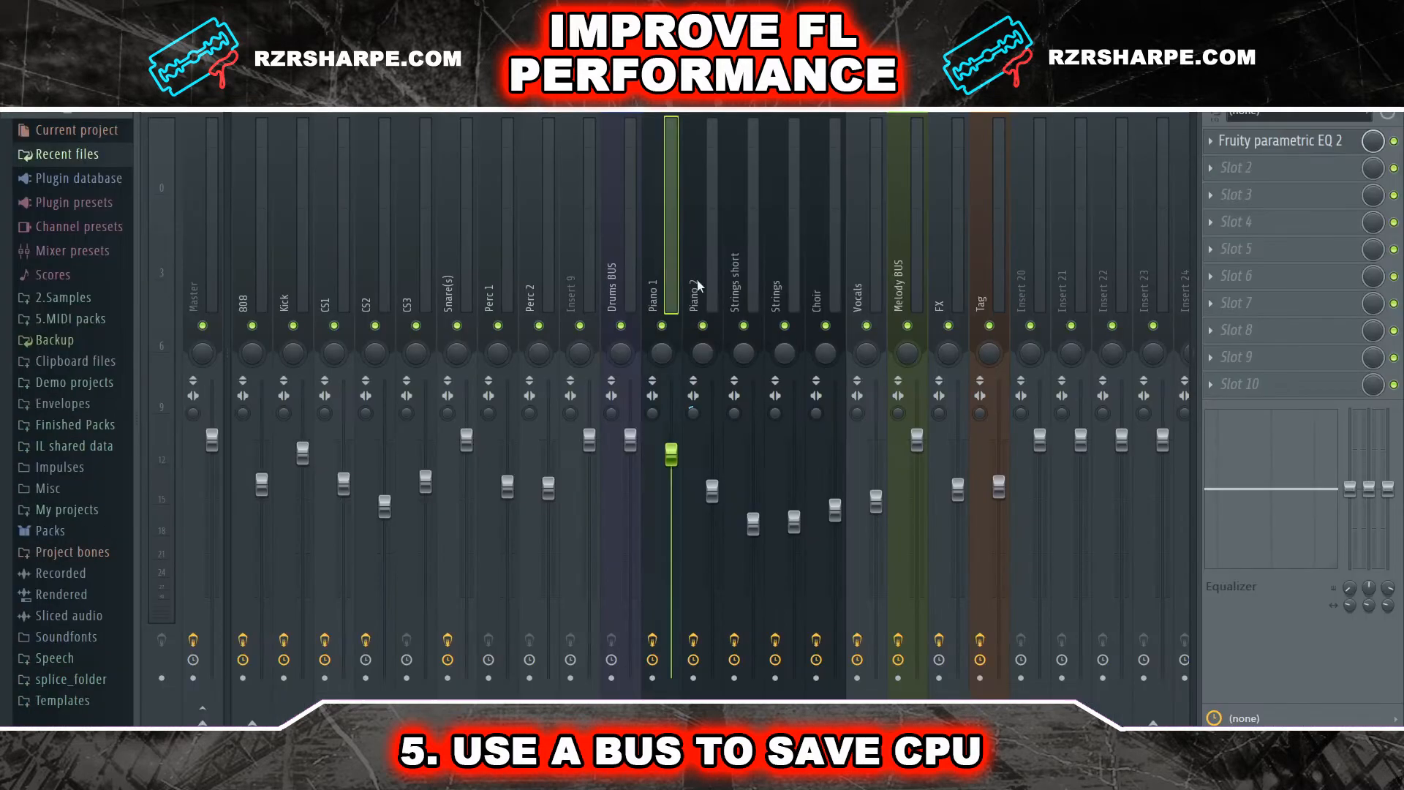
Examine the effects loaded on the mixer tracks from Strings short through Tag
{"action": "left_click", "coordinate": [752, 249]}
{"action": "left_click", "coordinate": [785, 261]}
{"action": "left_click", "coordinate": [829, 253]}
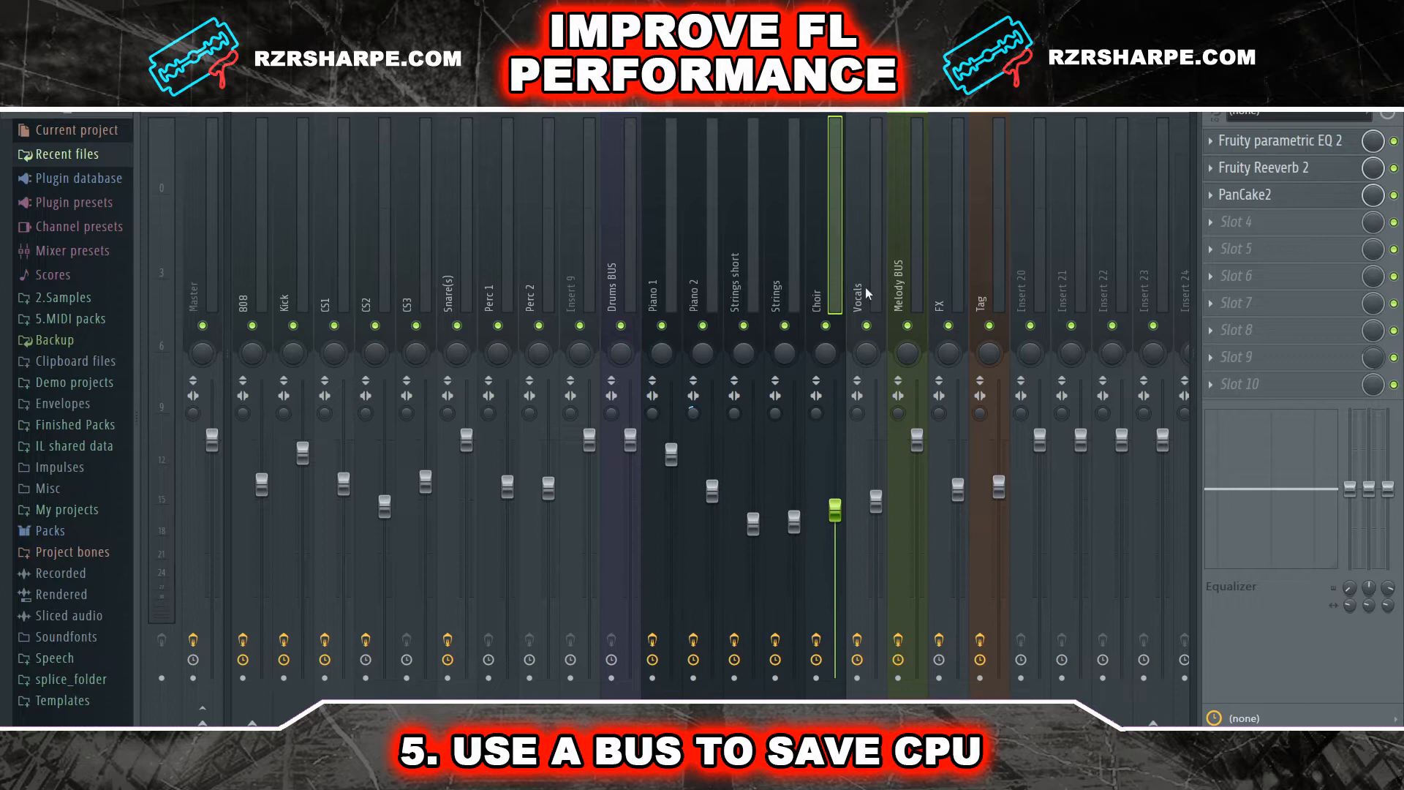
{"action": "left_click", "coordinate": [863, 253]}
{"action": "left_click", "coordinate": [908, 259]}
{"action": "left_click", "coordinate": [948, 260]}
{"action": "left_click", "coordinate": [988, 260]}
Select the Piano 2, Strings short, Choir and FX mixer tracks together and route them to Insert 21
{"action": "left_click", "coordinate": [696, 286]}
{"action": "left_click", "coordinate": [736, 278], "text": "ctrl"}
{"action": "left_click", "coordinate": [818, 286], "text": "ctrl"}
{"action": "left_click", "coordinate": [941, 285], "text": "ctrl"}
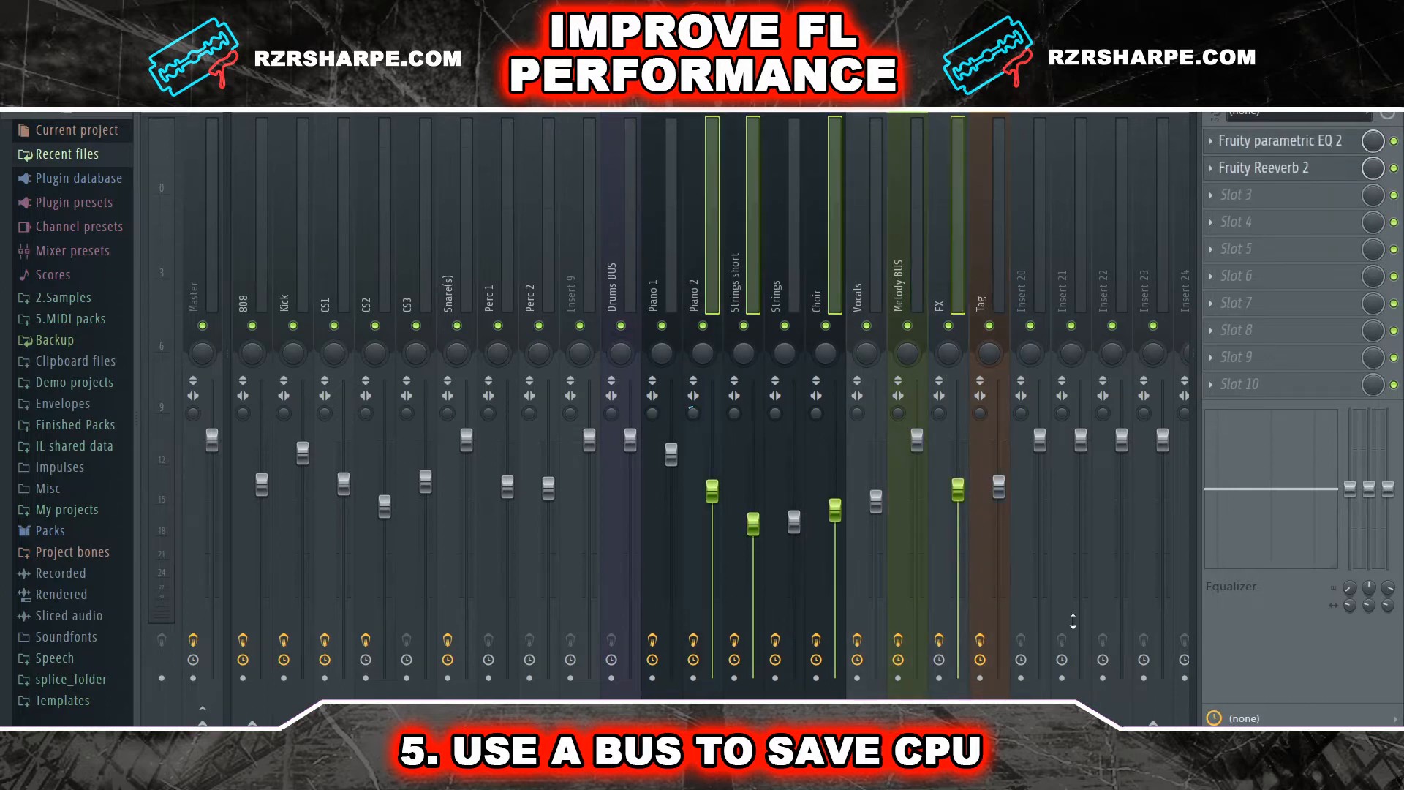
{"action": "right_click", "coordinate": [1071, 679]}
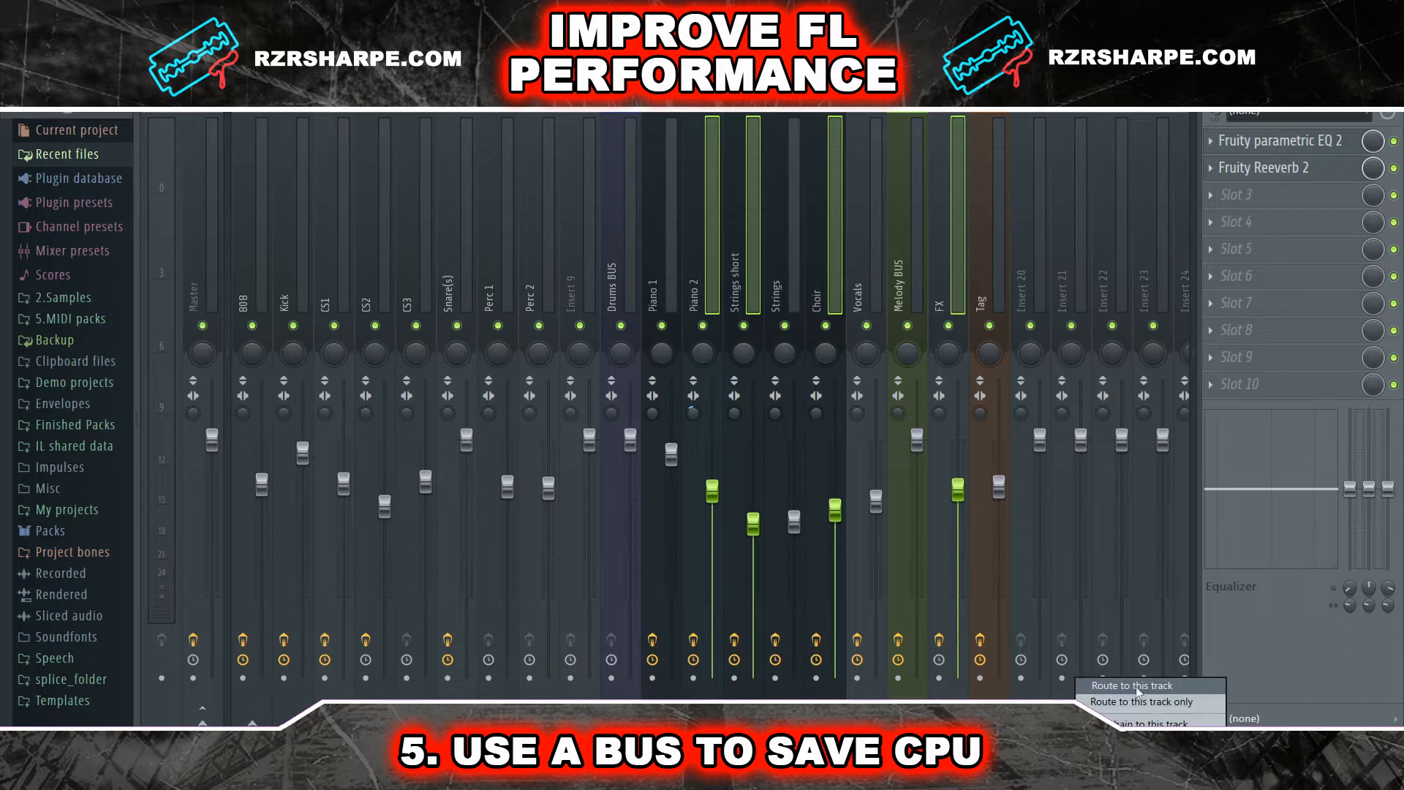
{"action": "left_click", "coordinate": [1138, 687]}
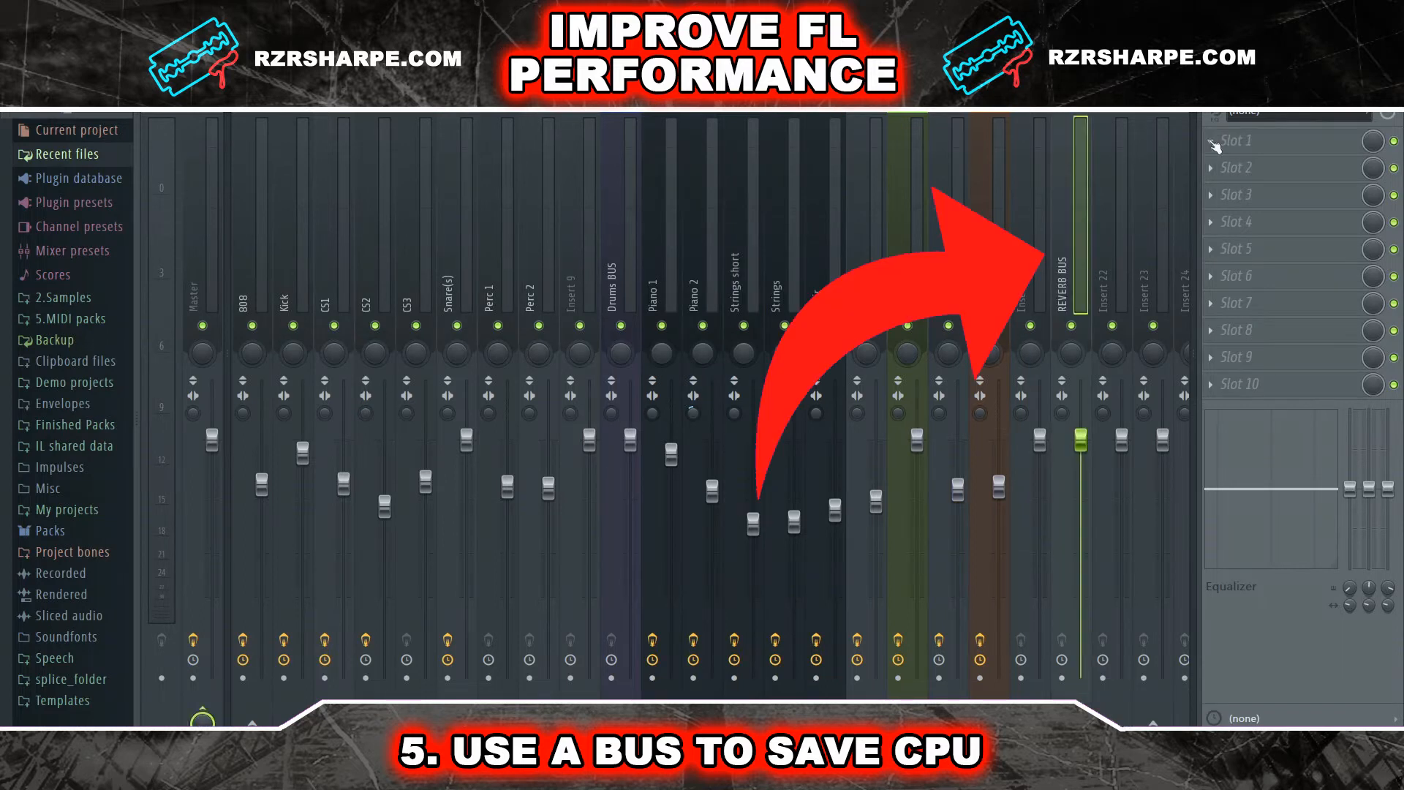
Load Fruity Reeverb 2 into the first effect slot of the REVERB BUS track with the Cathedral preset
{"action": "left_click", "coordinate": [1215, 147]}
{"action": "mouse_move", "coordinate": [987, 327]}
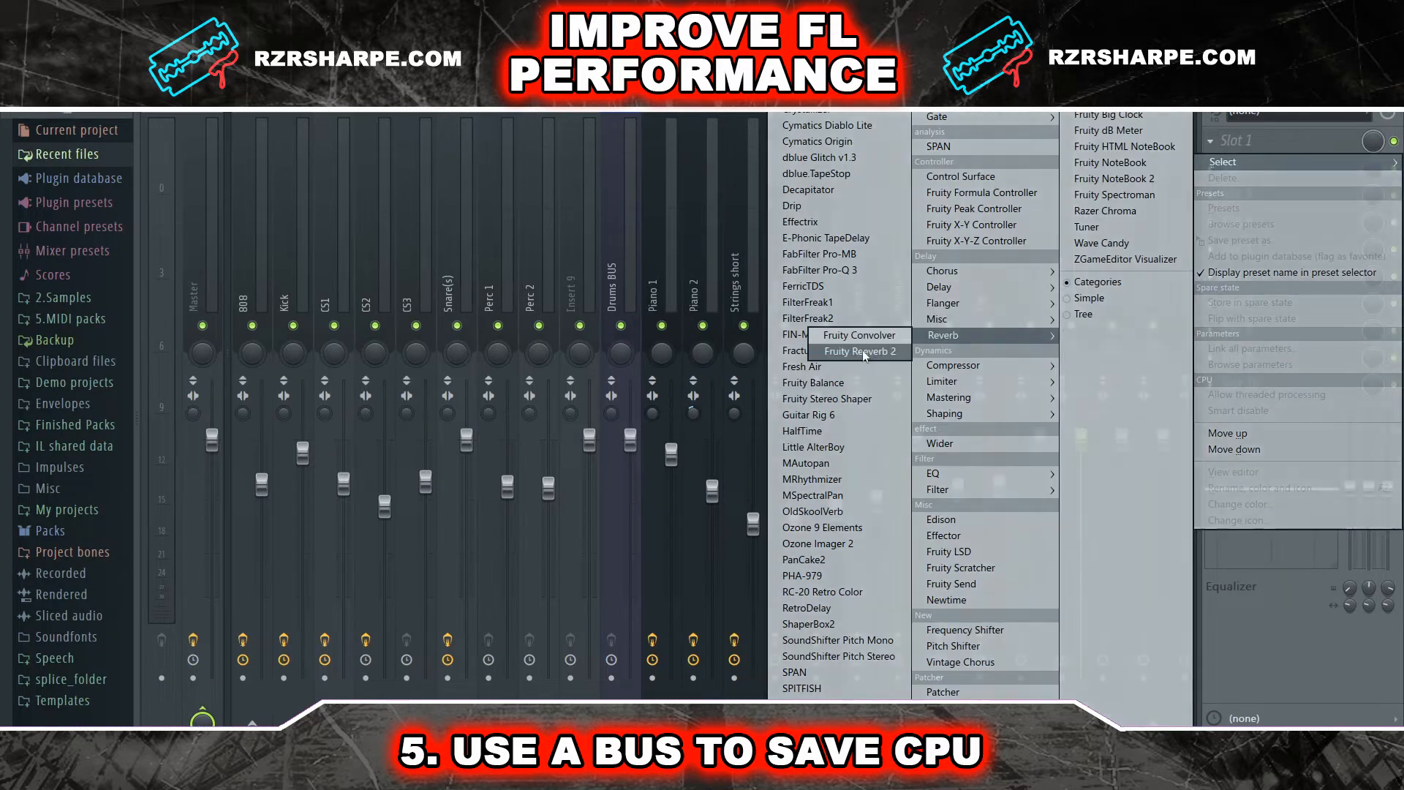
{"action": "left_click", "coordinate": [848, 354]}
{"action": "left_click", "coordinate": [657, 247]}
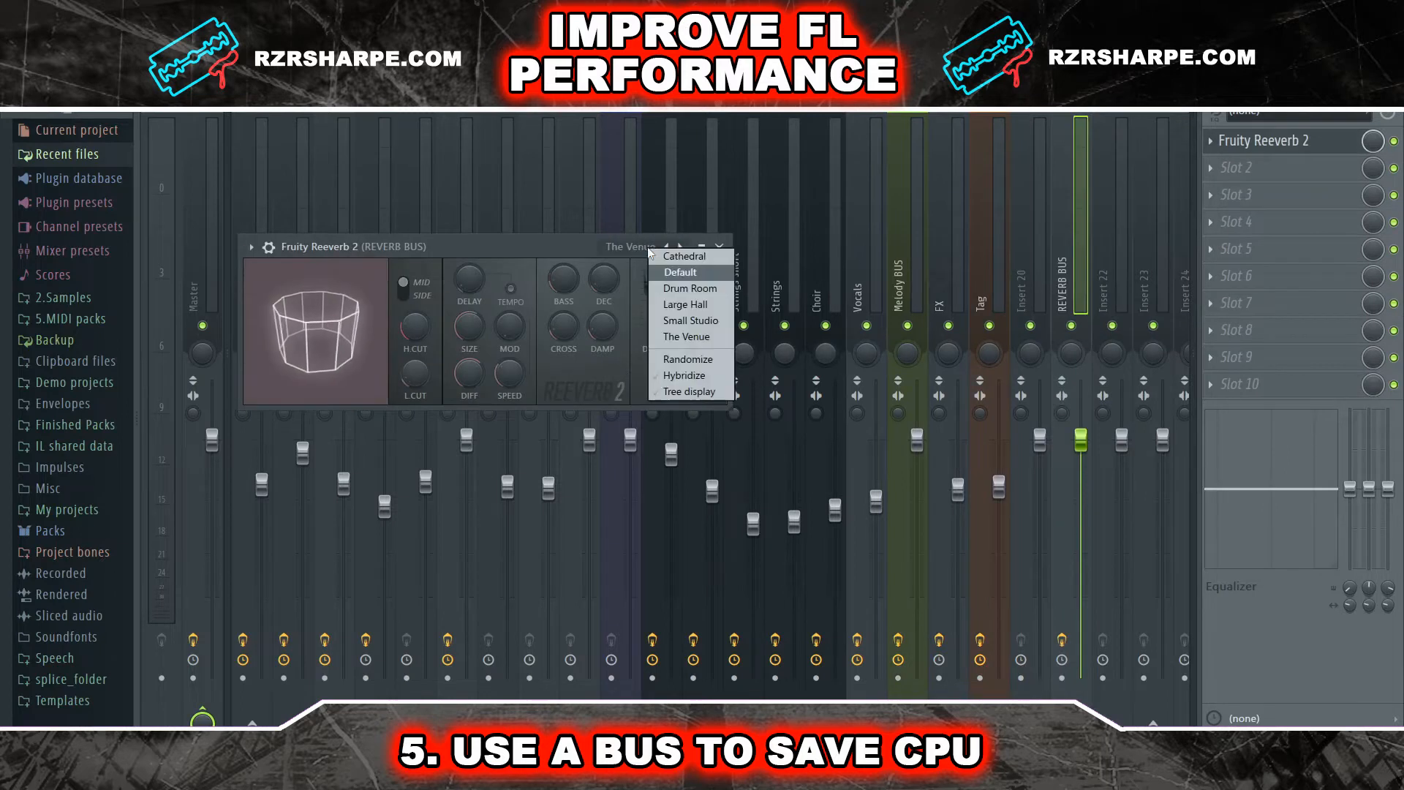
{"action": "left_click", "coordinate": [687, 257]}
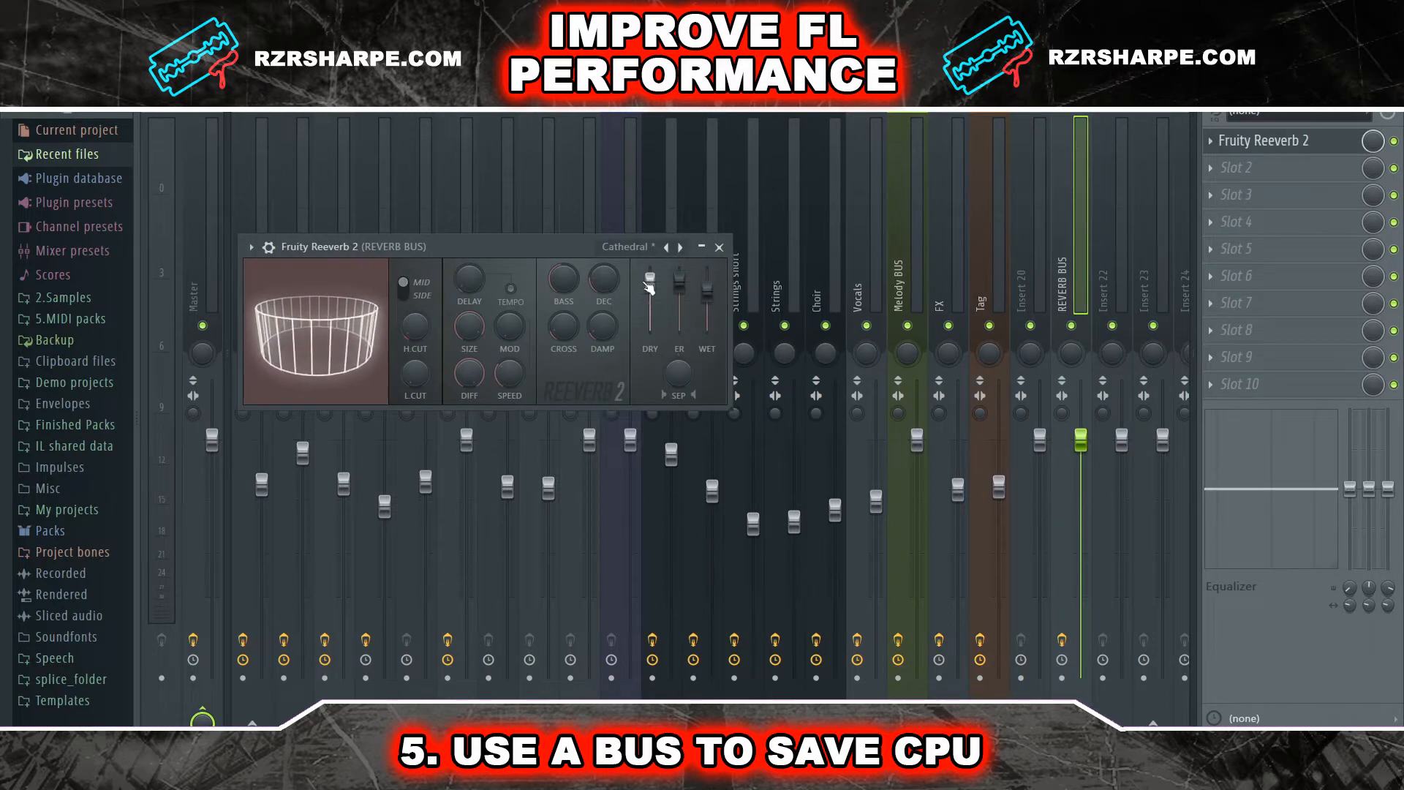
{"action": "left_click", "coordinate": [719, 247]}
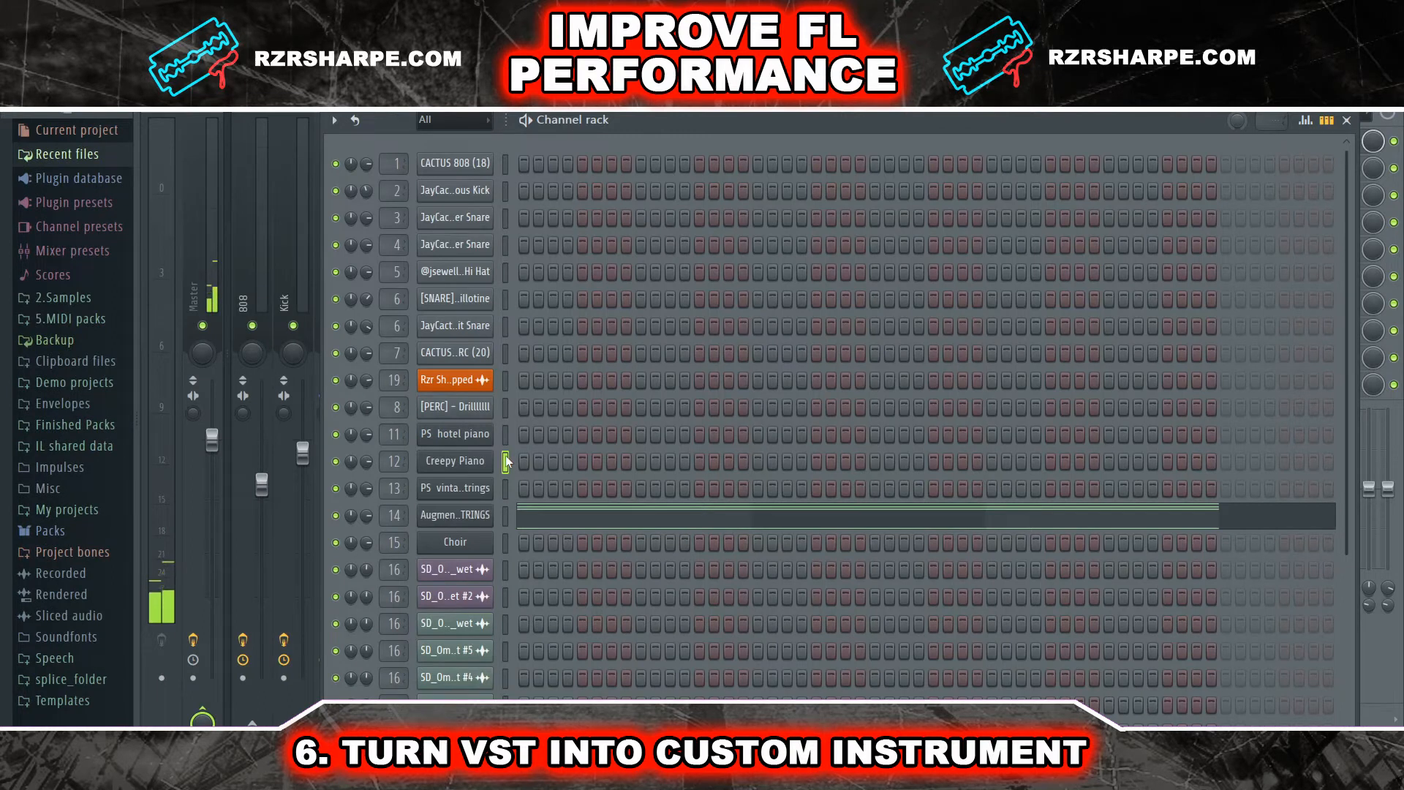
Create a DirectWave instrument from the Creepy Piano channel, save it as Creepy Piano.dwp and render it
{"action": "right_click", "coordinate": [471, 461]}
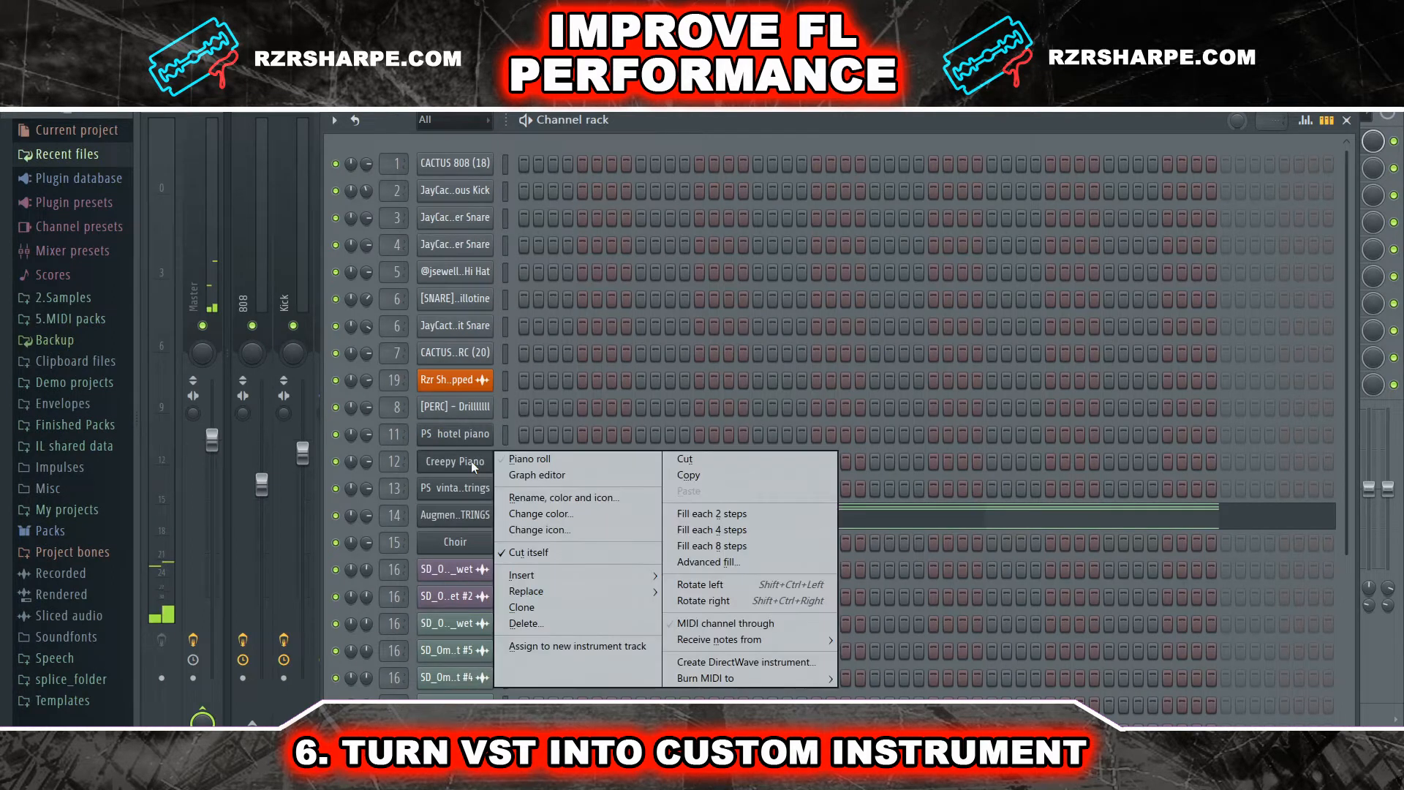
{"action": "left_click", "coordinate": [779, 660]}
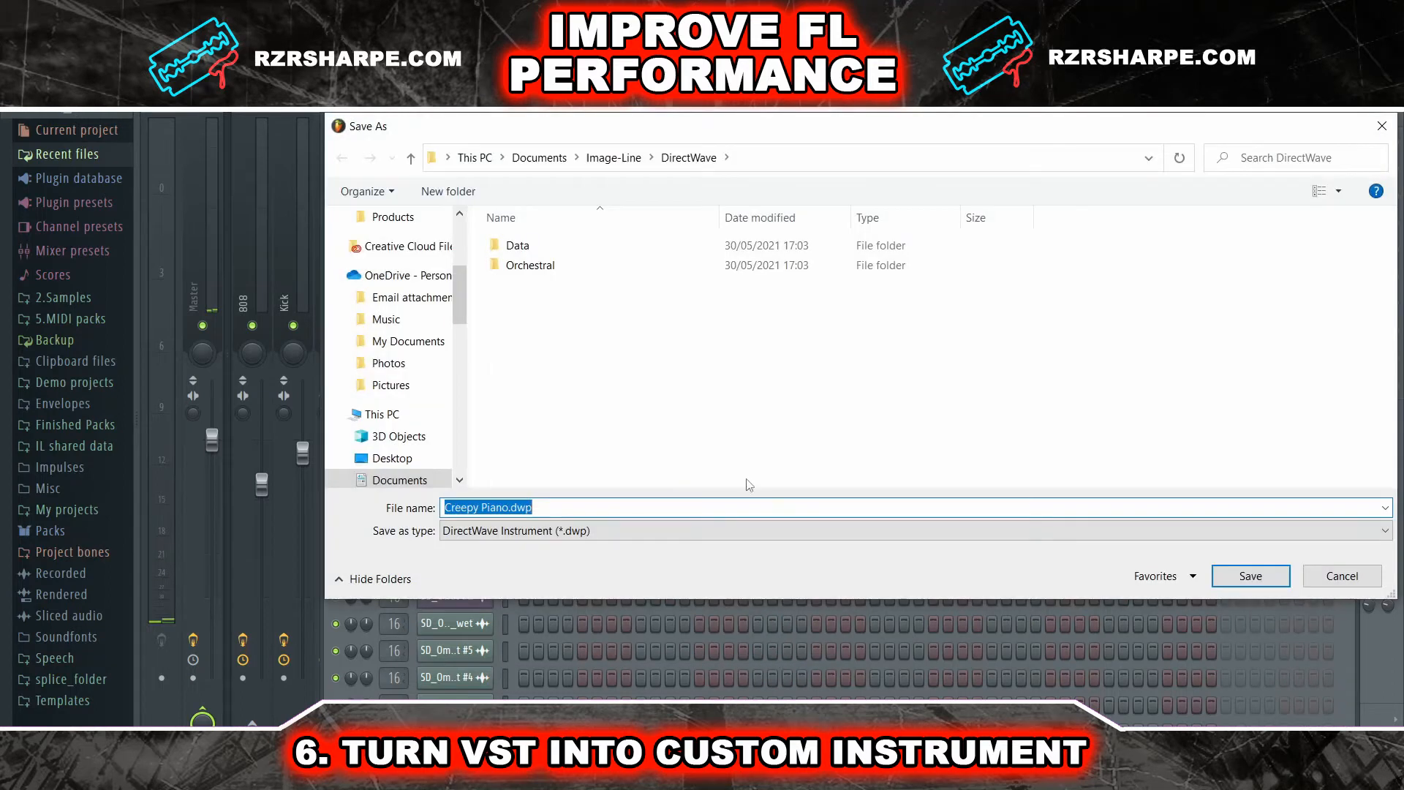
{"action": "left_click", "coordinate": [1246, 578]}
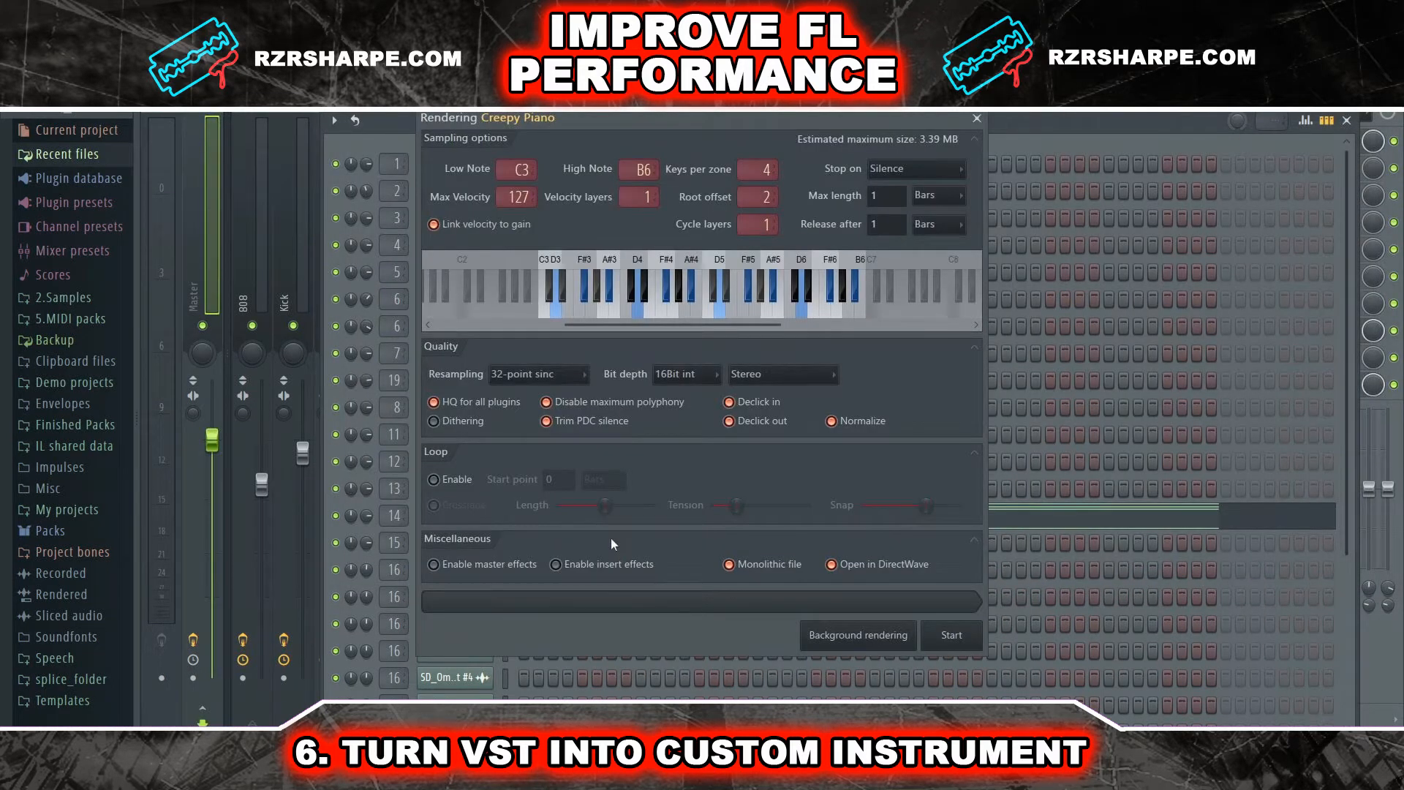
{"action": "left_click", "coordinate": [942, 636]}
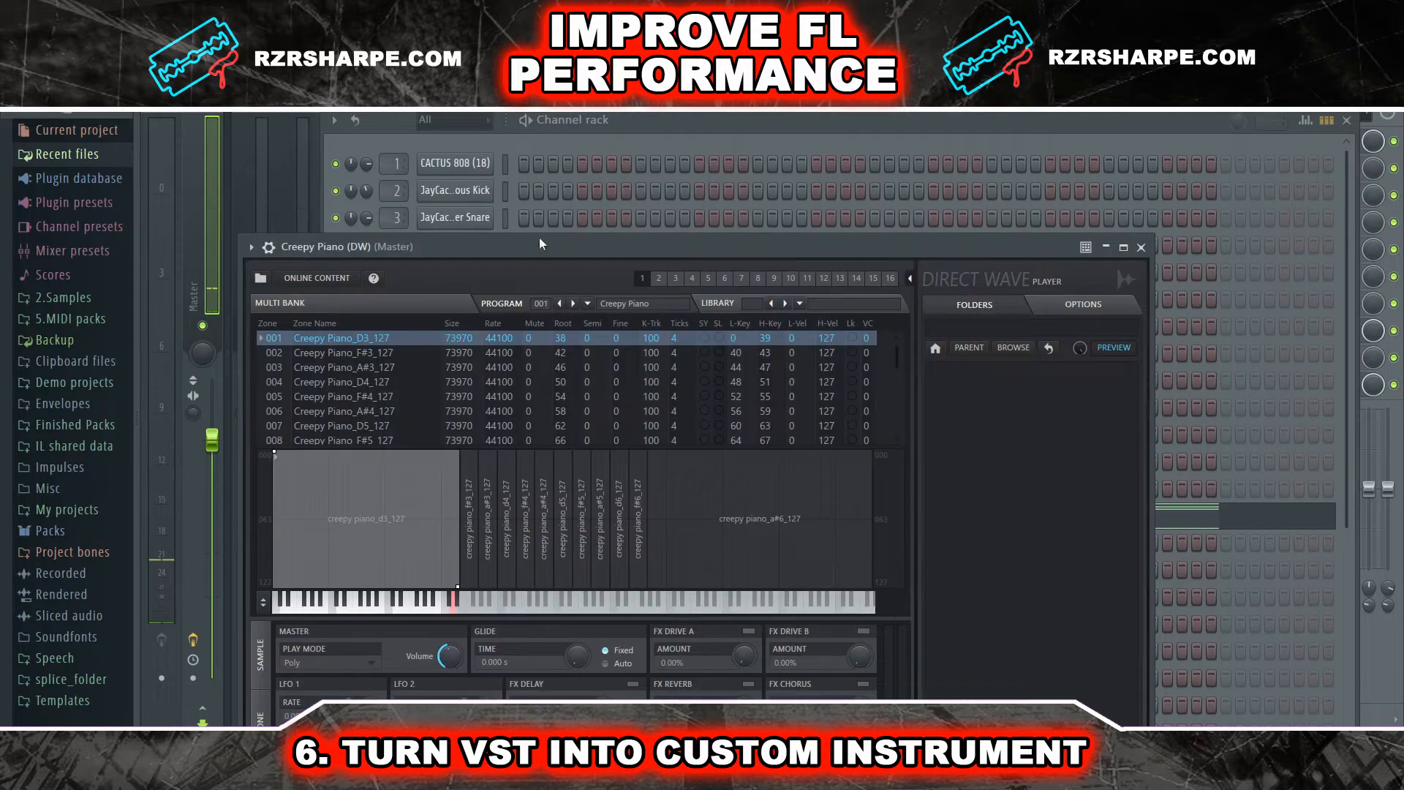
{"action": "left_click_drag", "start_coordinate": [490, 252], "coordinate": [747, 194]}
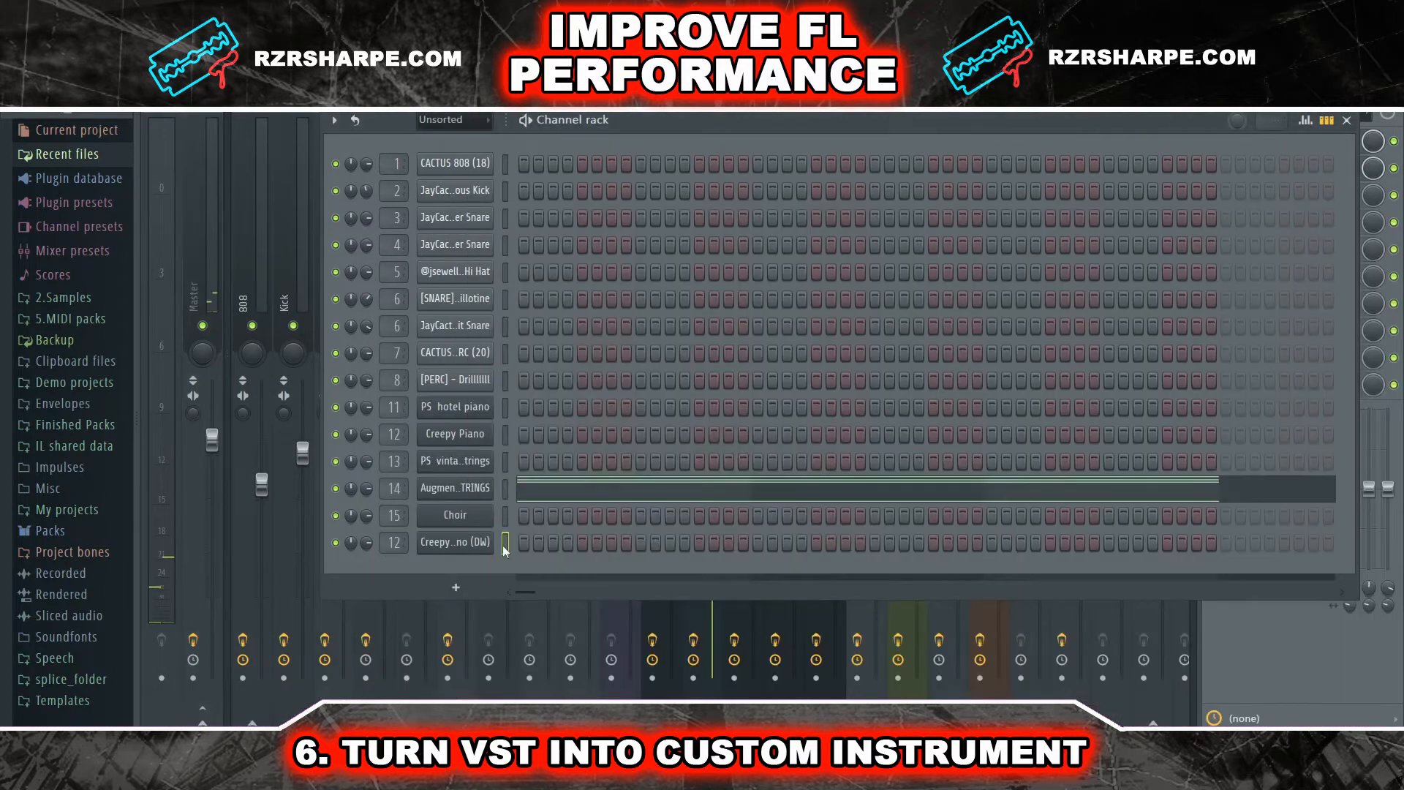
Switch between the Creepy Piano (DW) and original Creepy Piano channels to compare them
{"action": "left_click", "coordinate": [504, 543]}
{"action": "left_click", "coordinate": [504, 542]}
{"action": "left_click", "coordinate": [505, 543]}
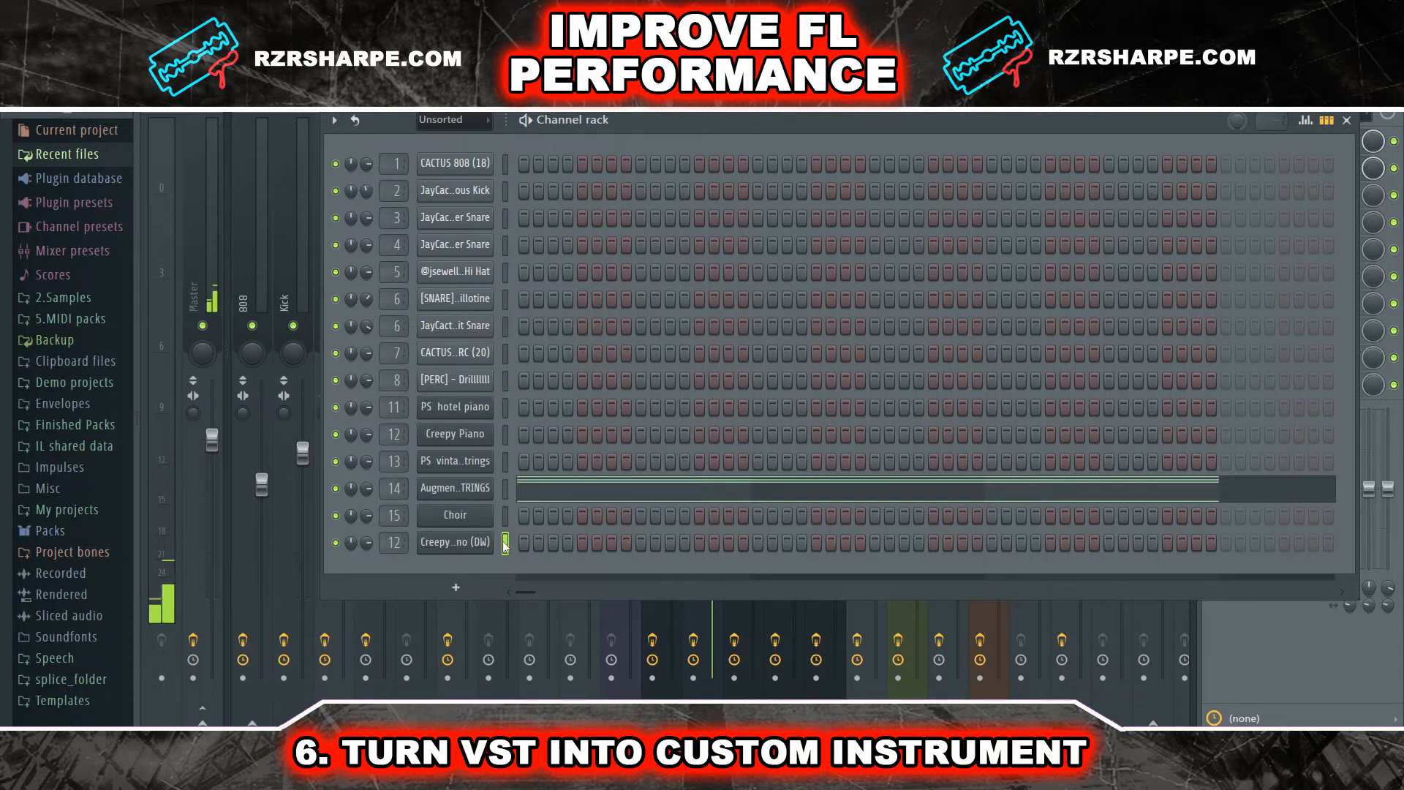
{"action": "left_click", "coordinate": [504, 436]}
{"action": "left_click", "coordinate": [505, 436]}
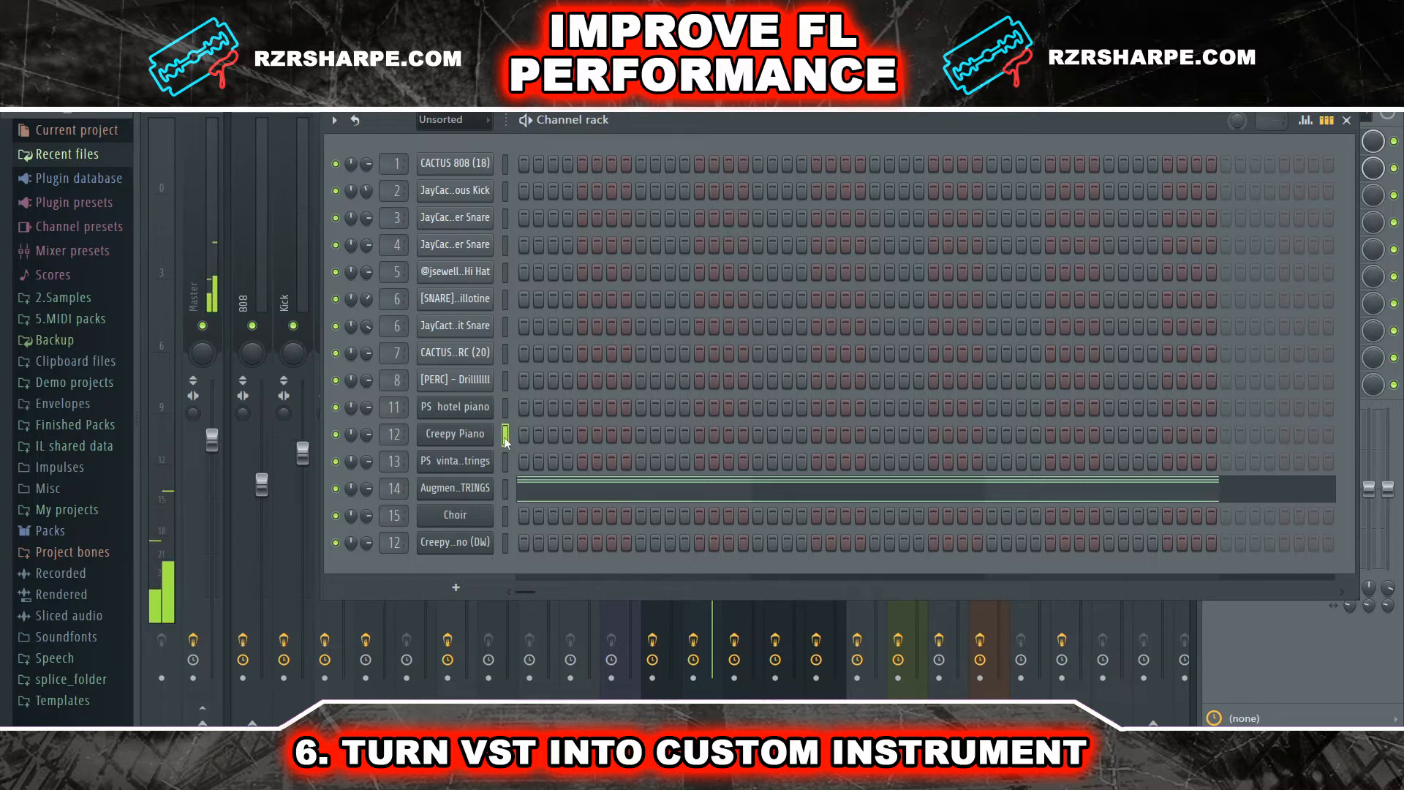
{"action": "left_click", "coordinate": [504, 437]}
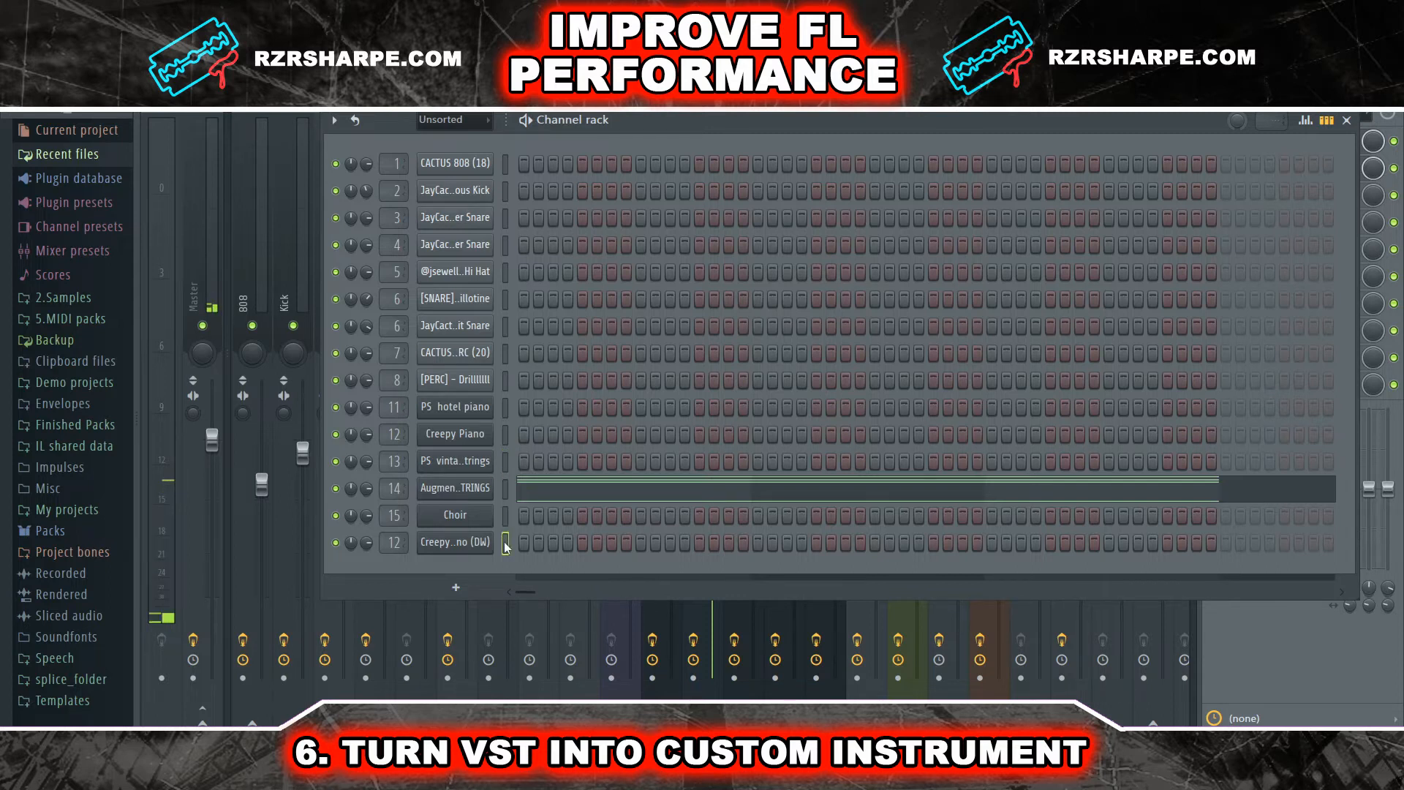
{"action": "left_click", "coordinate": [505, 542]}
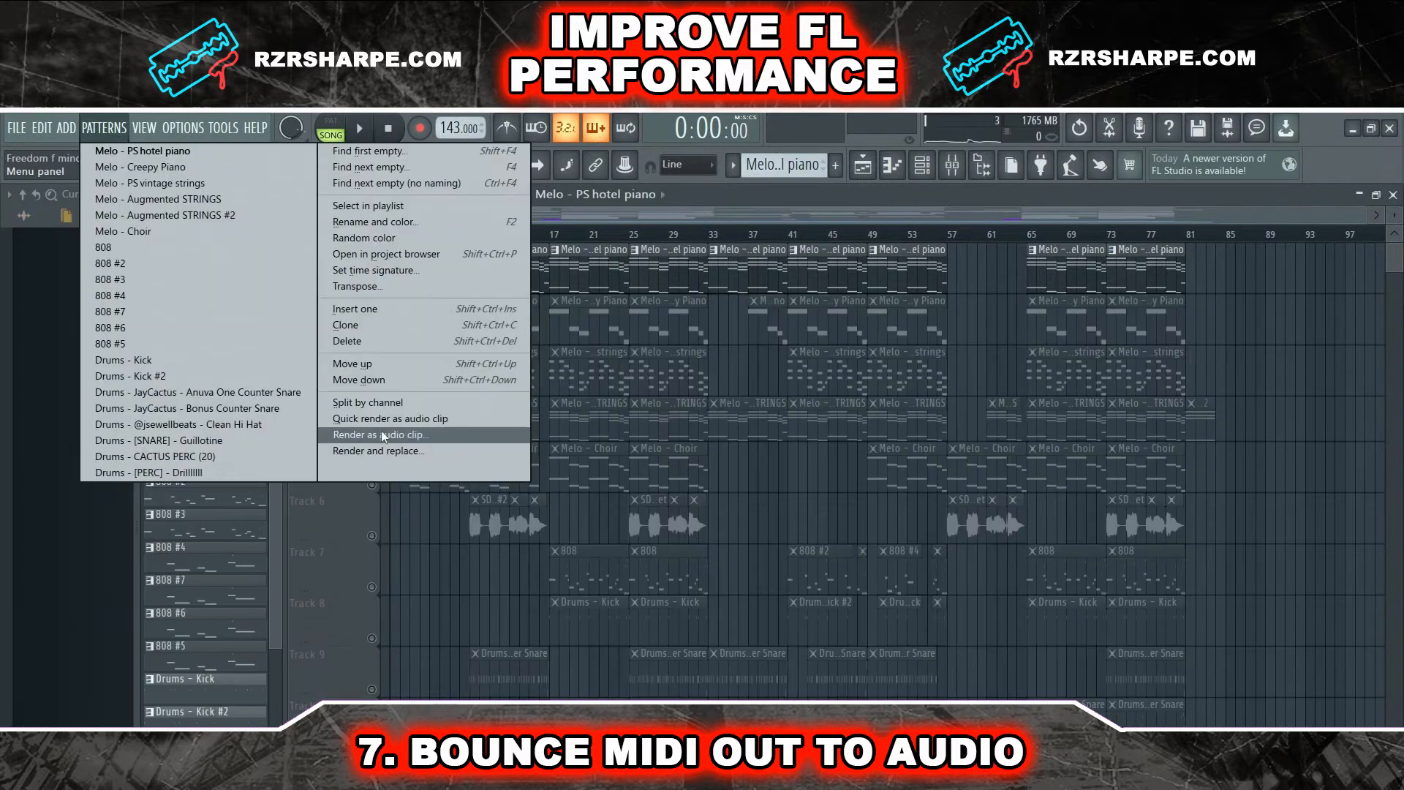
Render and replace the Melo - PS hotel piano pattern as a 16Bit int stereo WAV, and start playback
{"action": "left_click", "coordinate": [381, 448]}
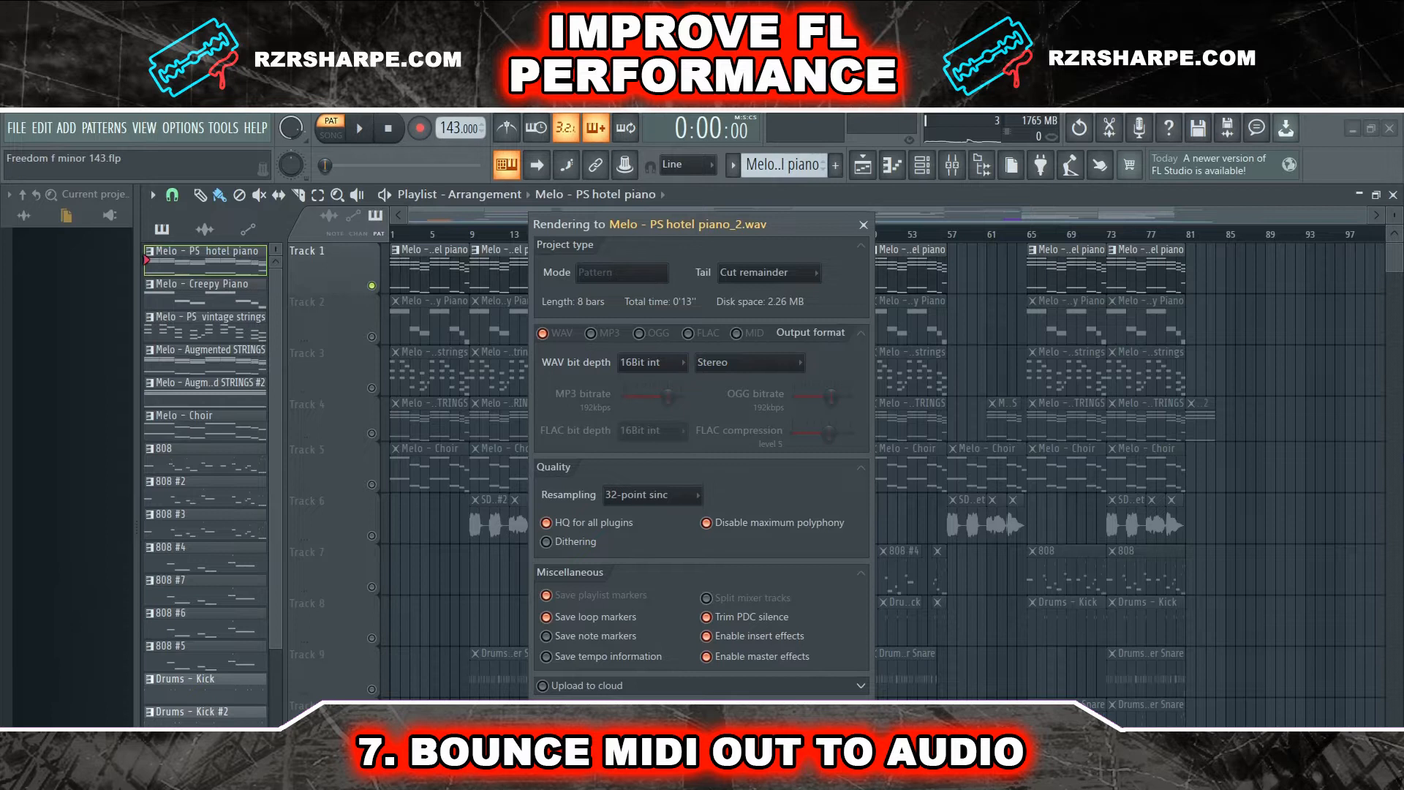
{"action": "key", "text": "Return"}
{"action": "key", "text": "space"}
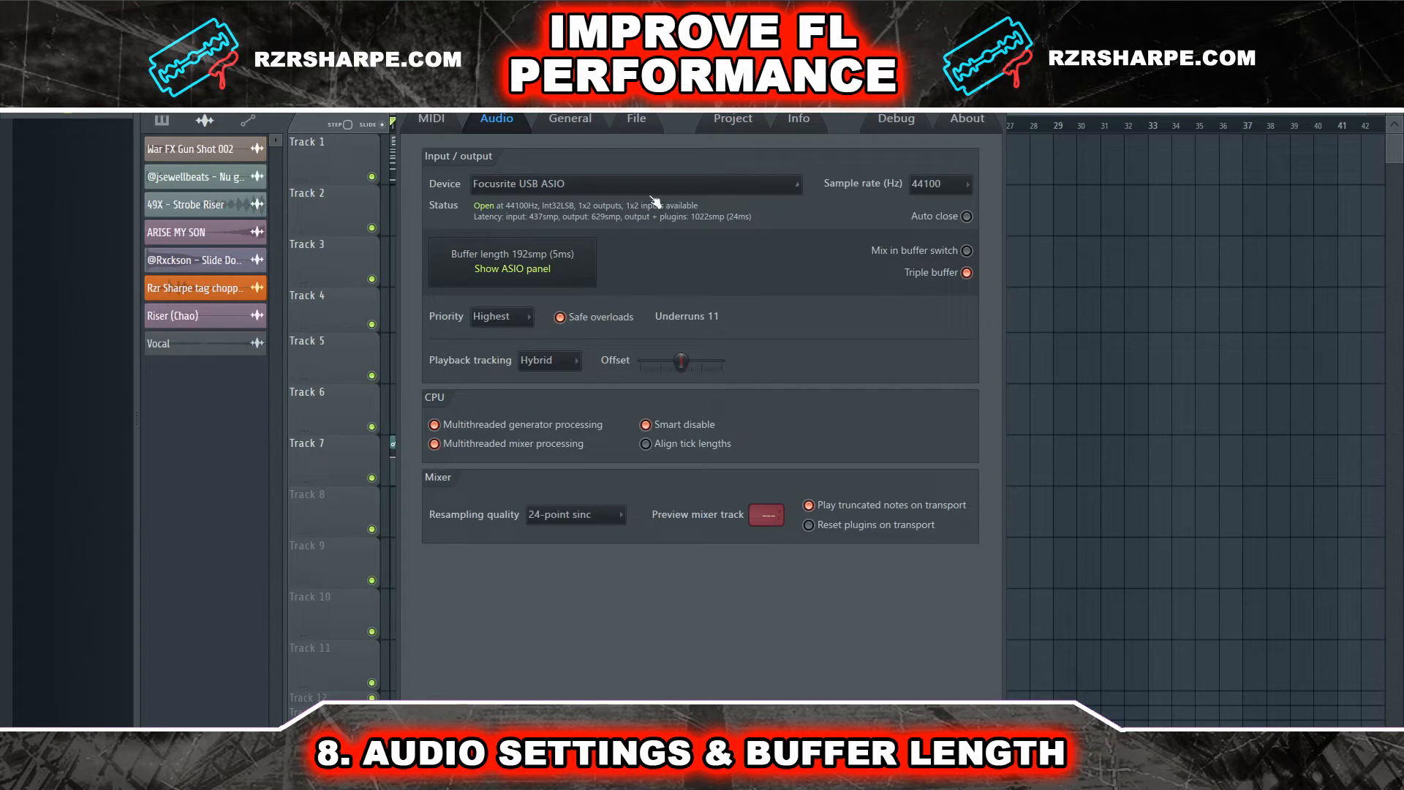
Choose Focusrite USB ASIO as the audio device and set its ASIO buffer size to 192
{"action": "left_click", "coordinate": [631, 189]}
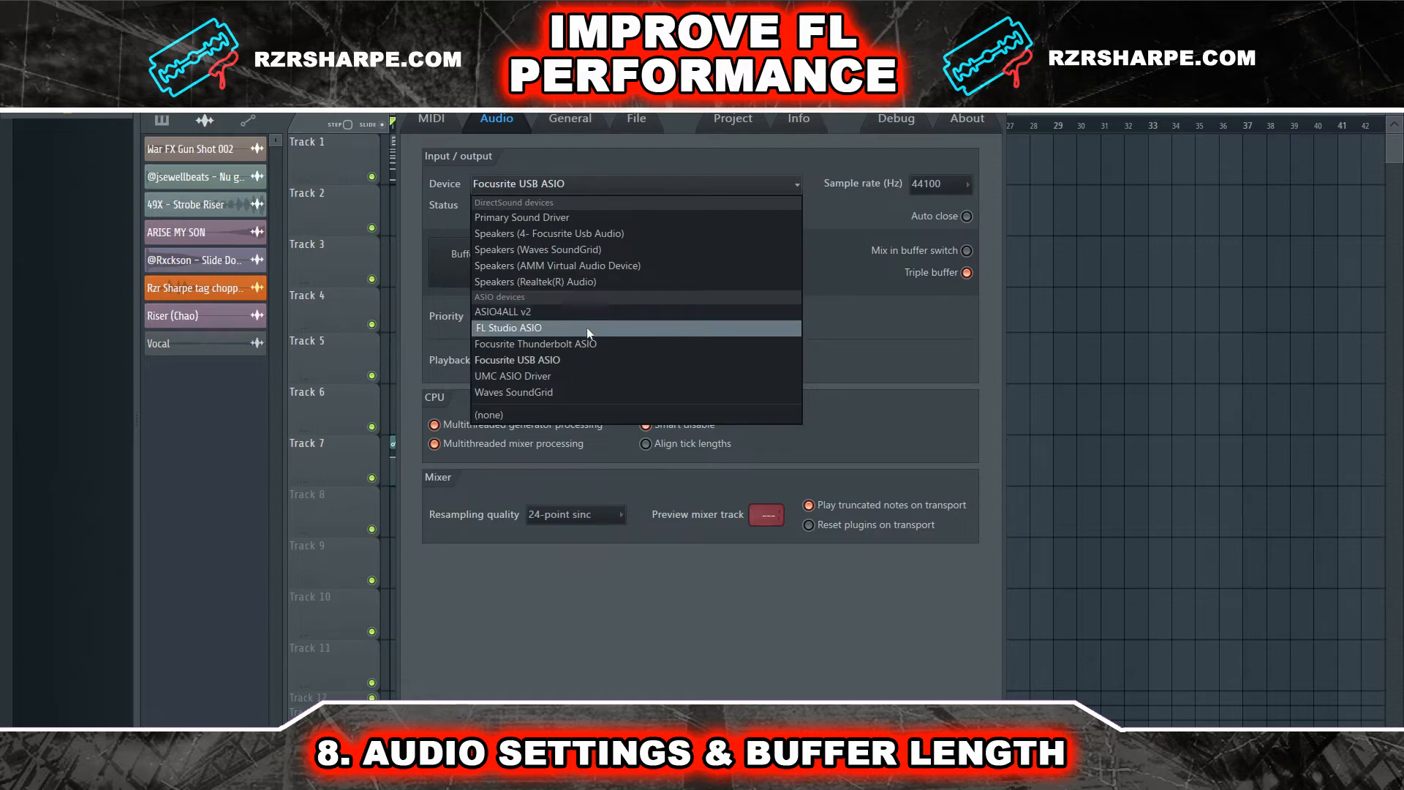
{"action": "left_click", "coordinate": [569, 362]}
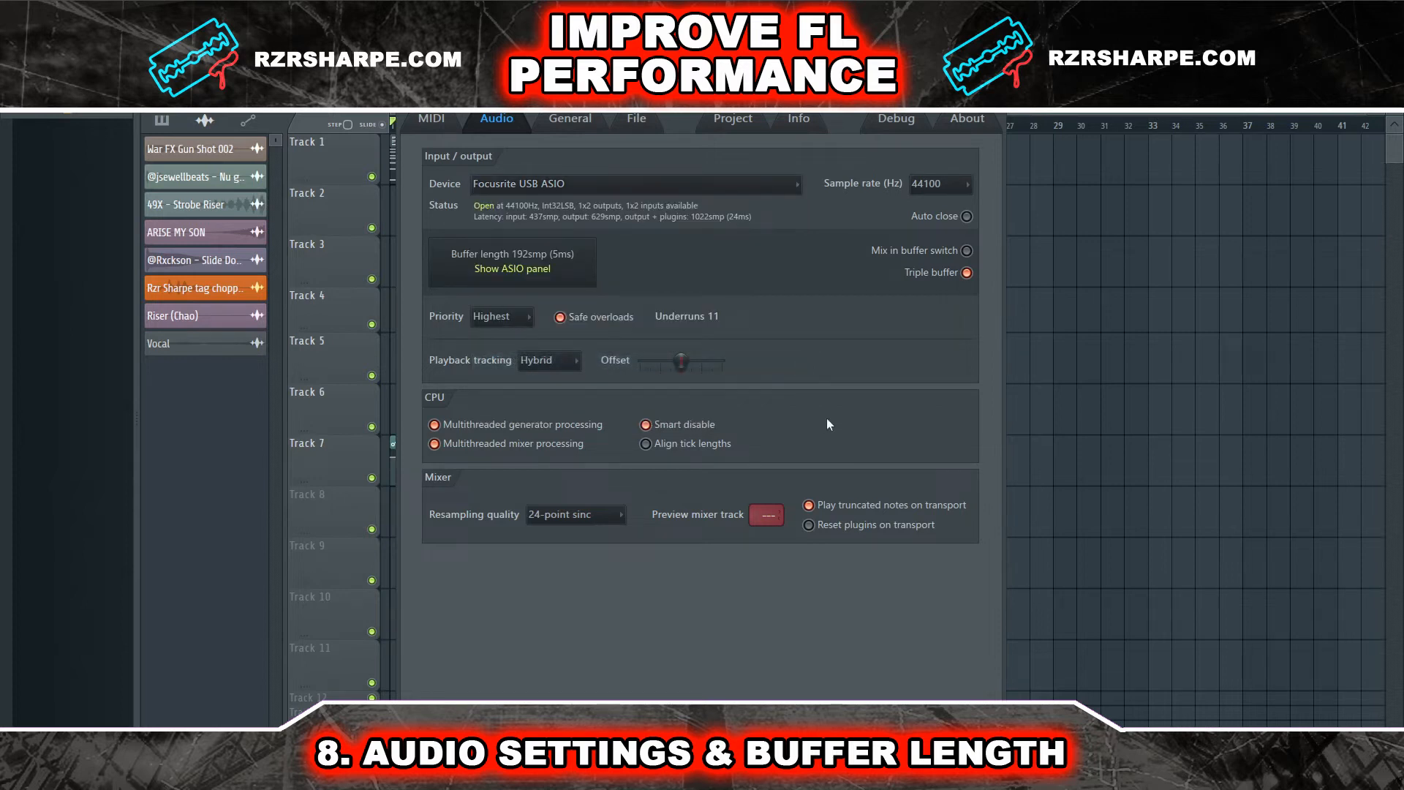
{"action": "left_click", "coordinate": [514, 270]}
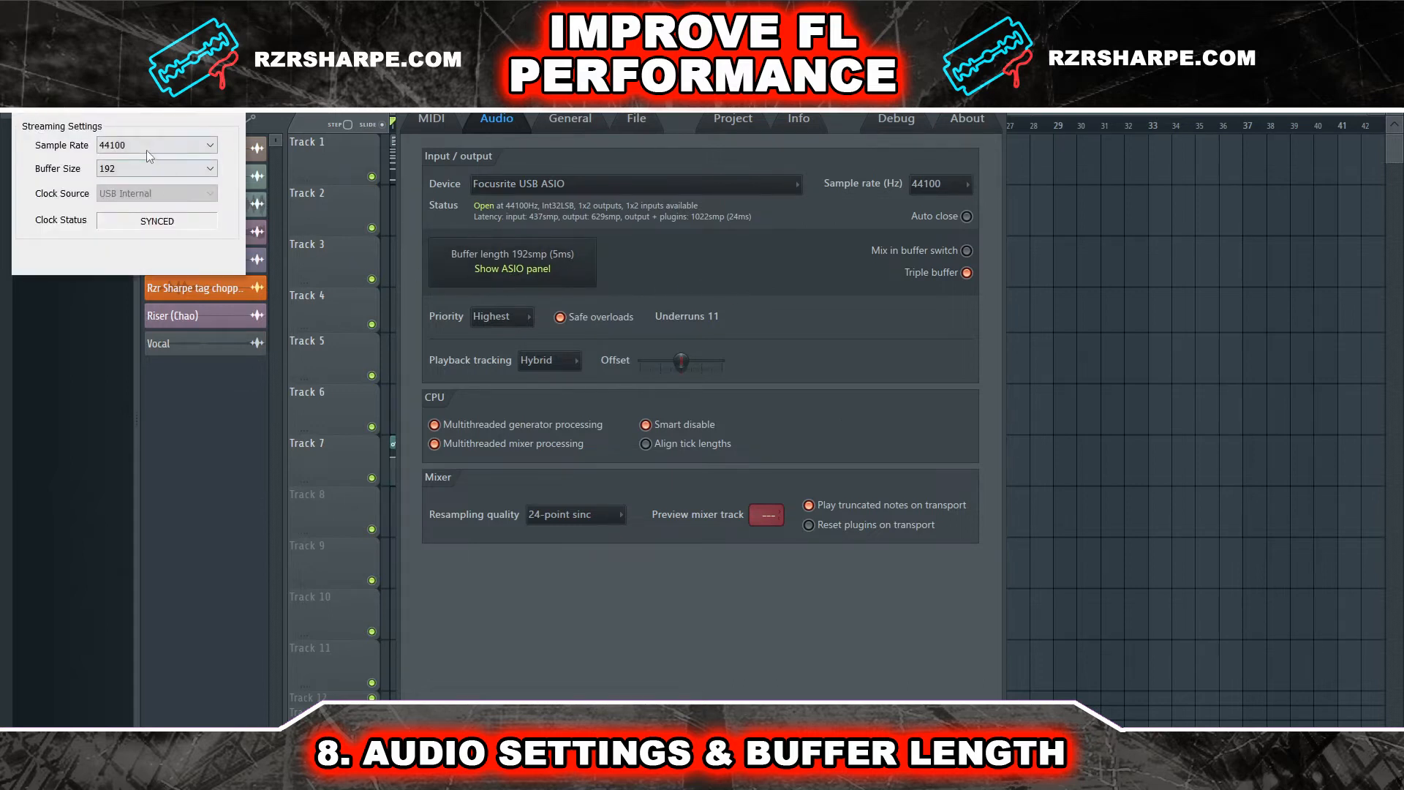
{"action": "left_click", "coordinate": [150, 168]}
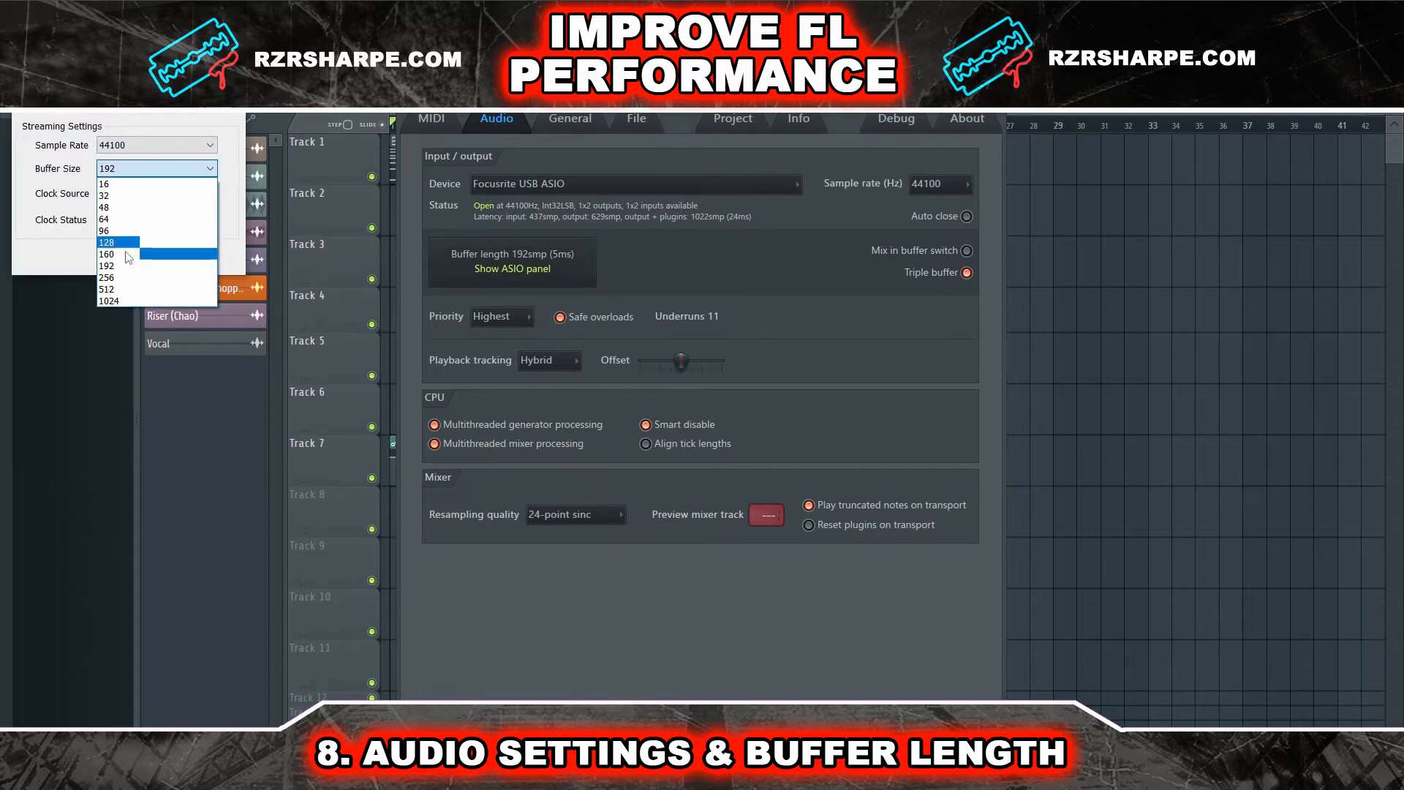
{"action": "left_click", "coordinate": [145, 265]}
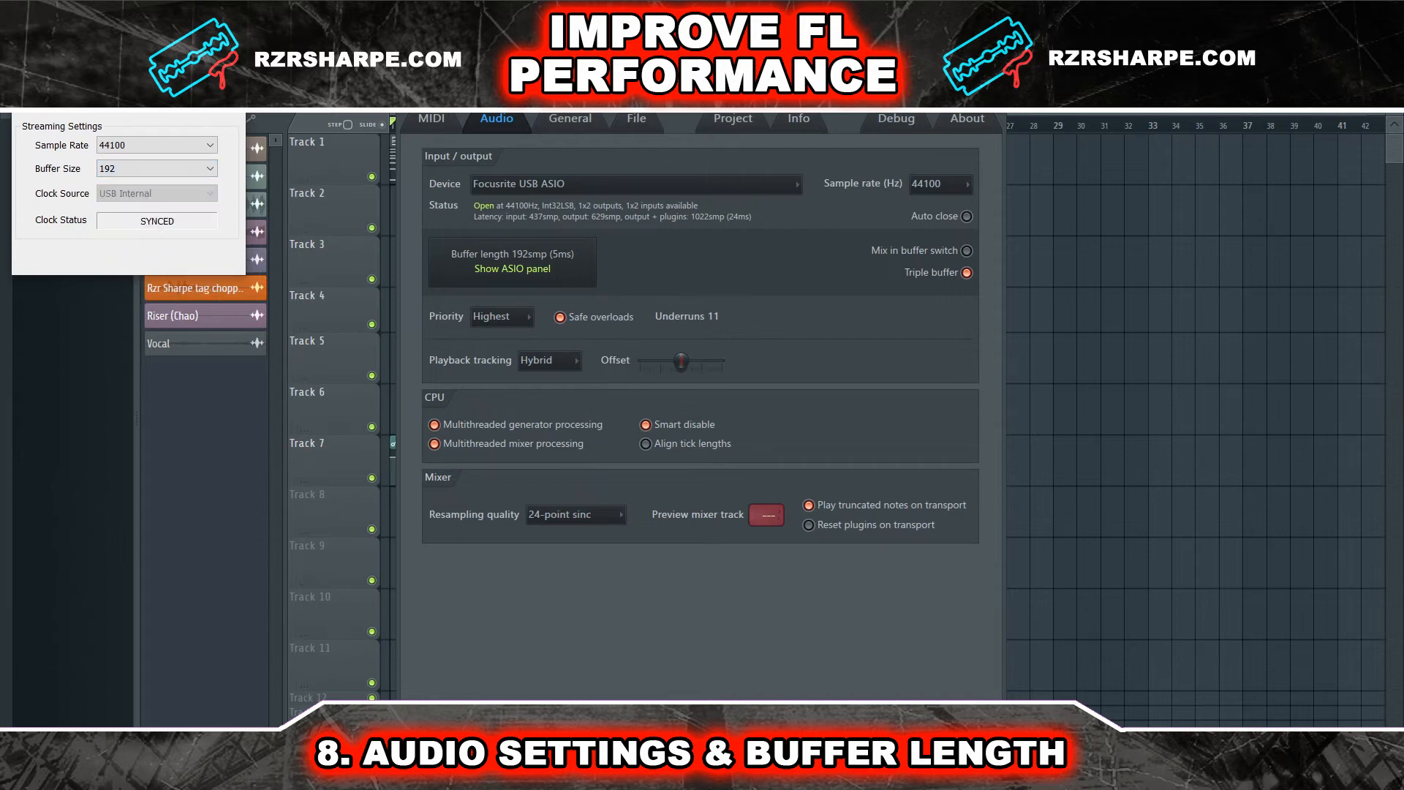
Close the ASIO driver panel, and render and replace the Melo #2 pattern with an audio clip
{"action": "left_click", "coordinate": [229, 98]}
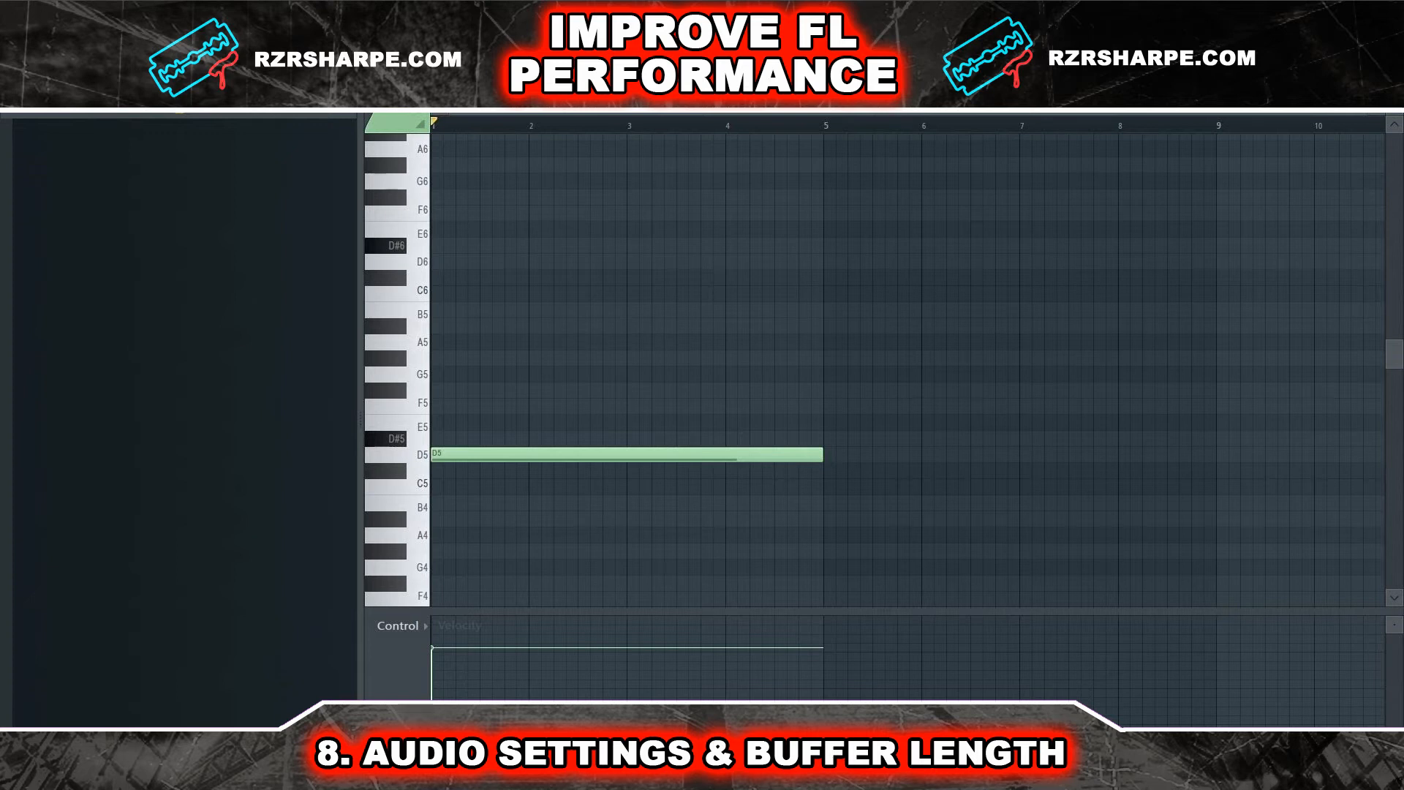
{"action": "key", "text": "space"}
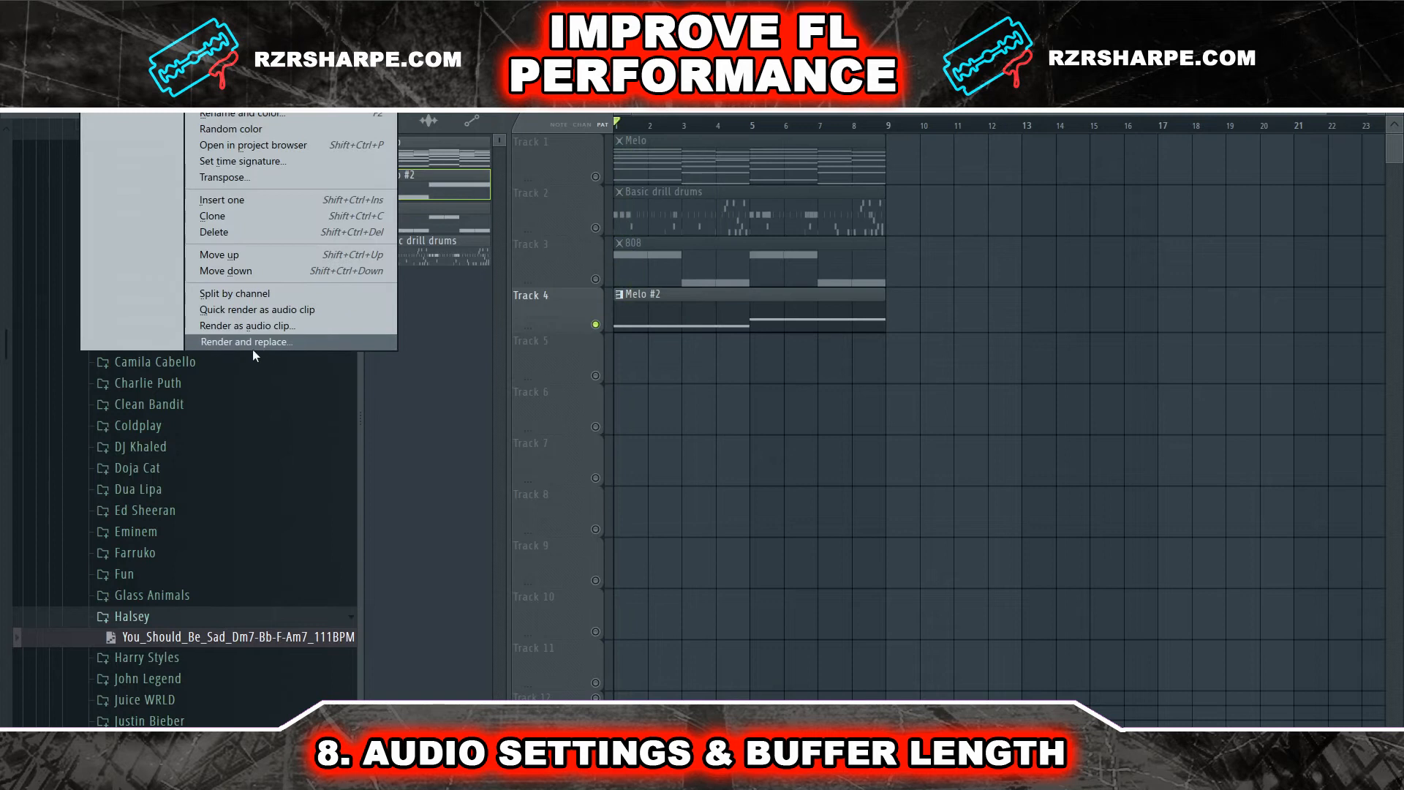
{"action": "left_click", "coordinate": [252, 348]}
{"action": "left_click", "coordinate": [846, 643]}
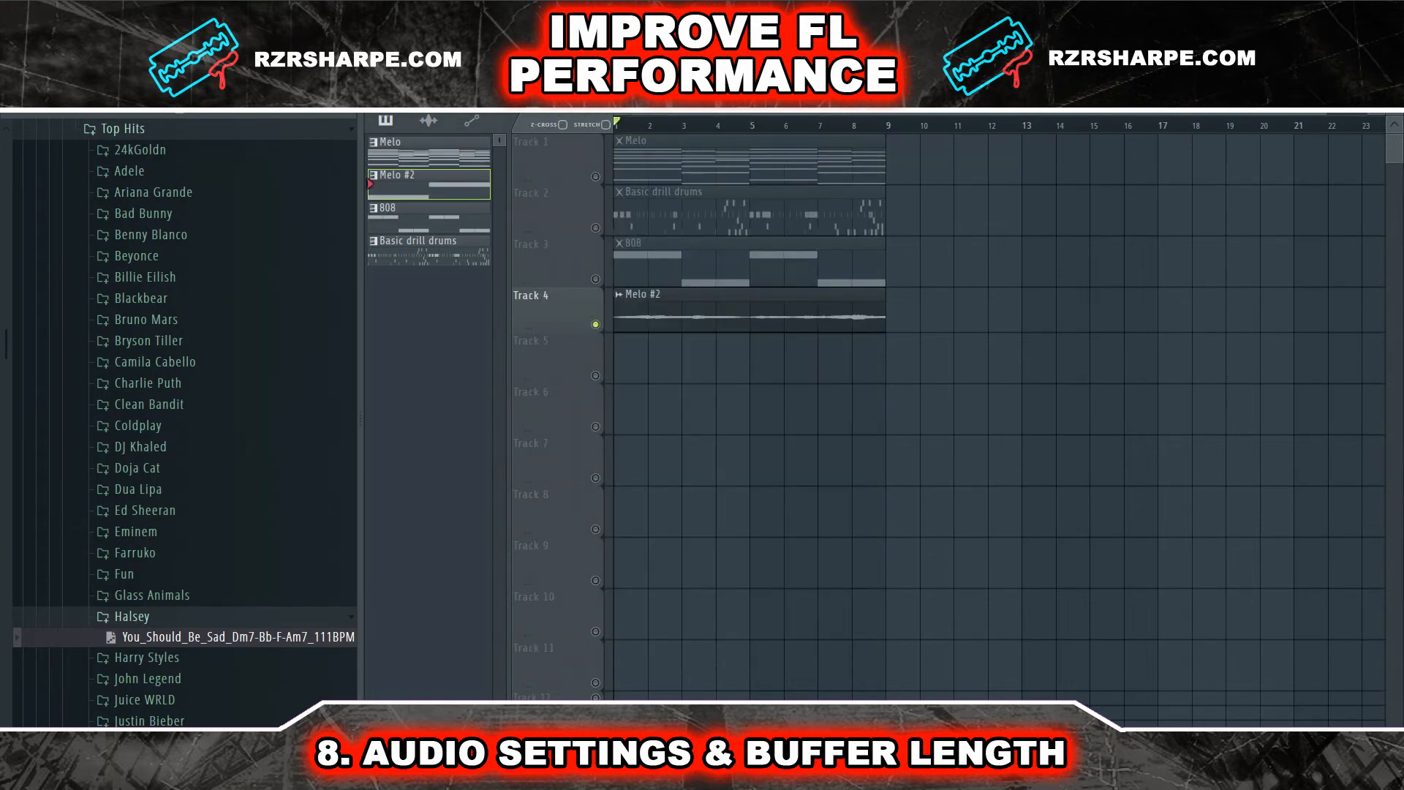
Play the rendered Melo #2 clip on its own, and unsolo Track 4 to play it with all the other tracks
{"action": "key", "text": "space"}
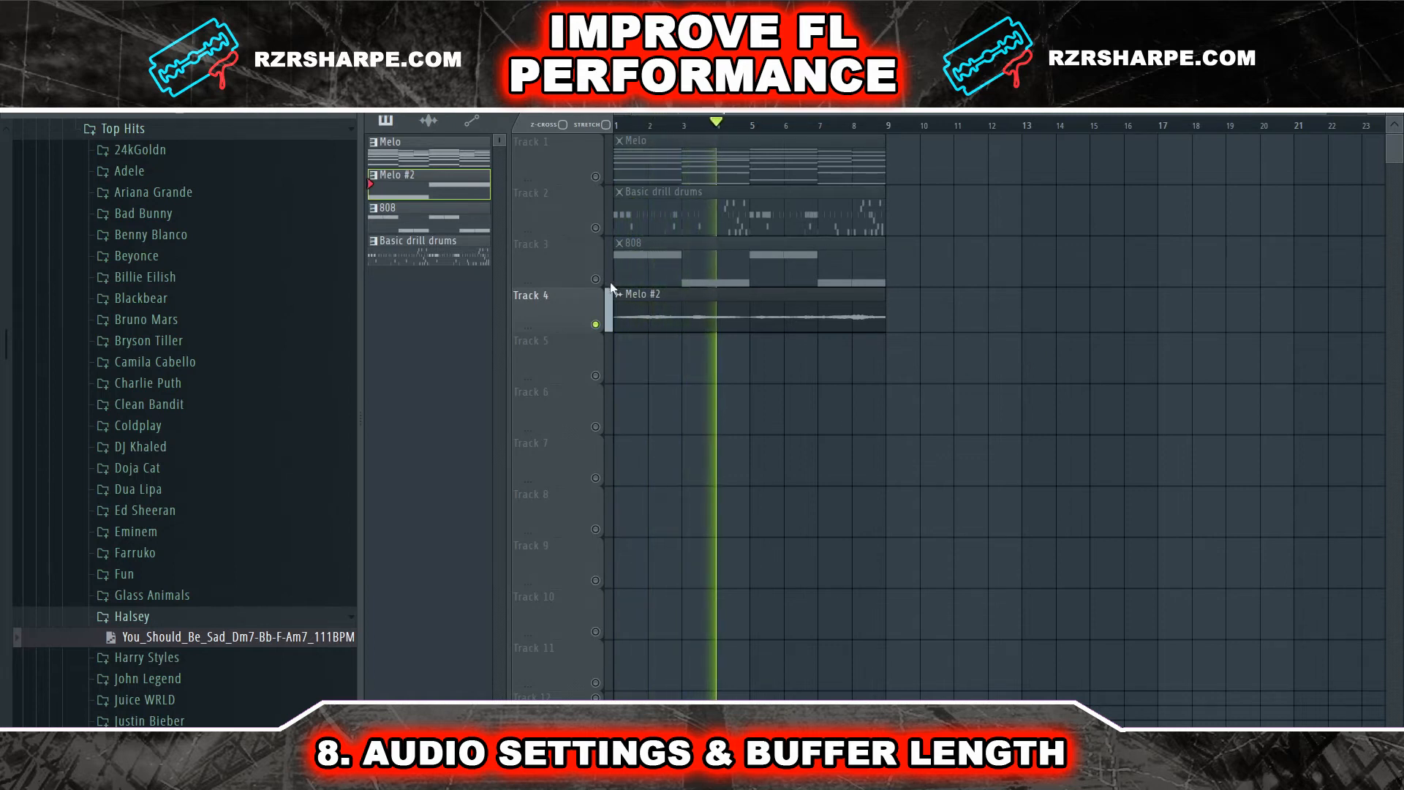
{"action": "right_click", "coordinate": [595, 324]}
{"action": "key", "text": "space"}
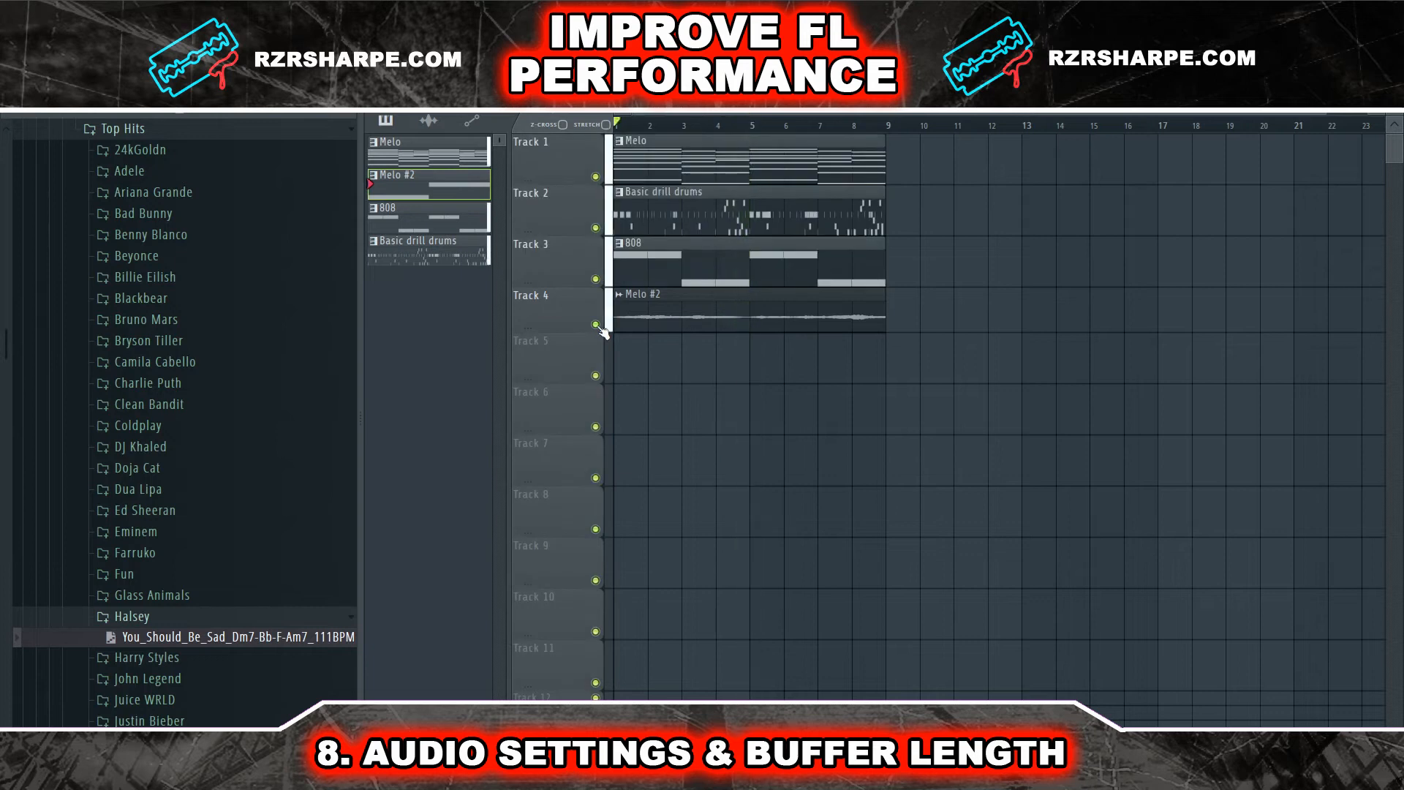
{"action": "key", "text": "space"}
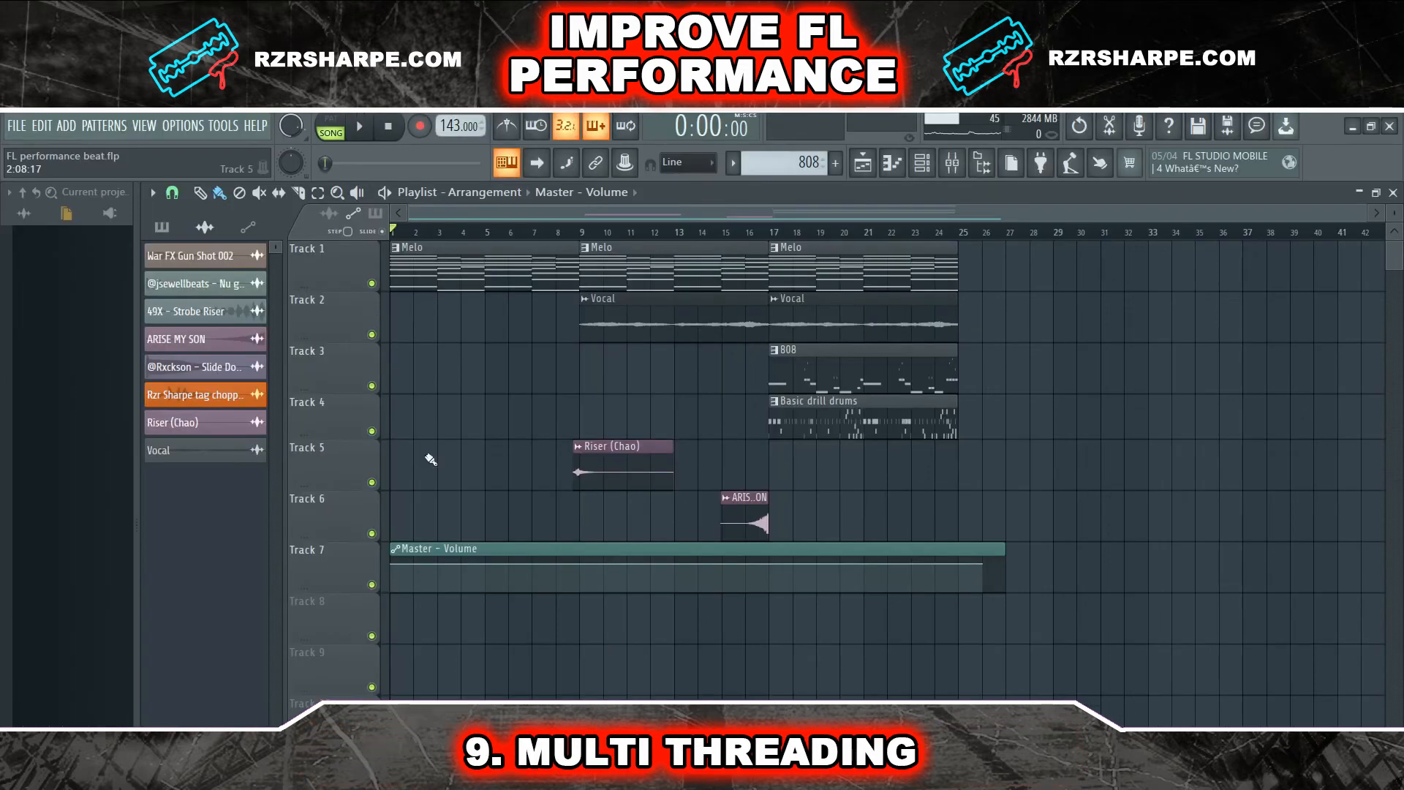
Toggle multithreaded generator and mixer processing off and back on in the audio settings, and close the settings
{"action": "left_click", "coordinate": [176, 125]}
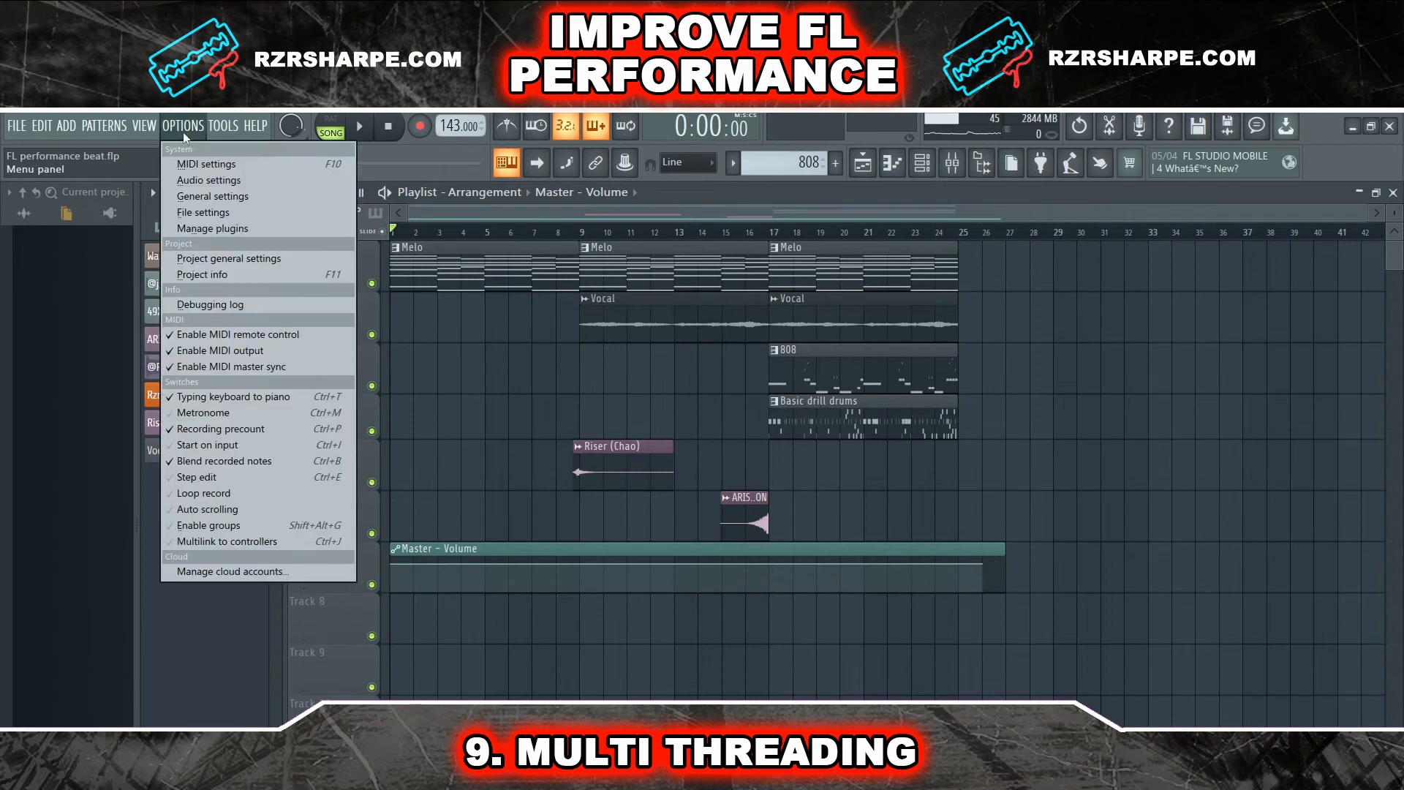
{"action": "left_click", "coordinate": [195, 181]}
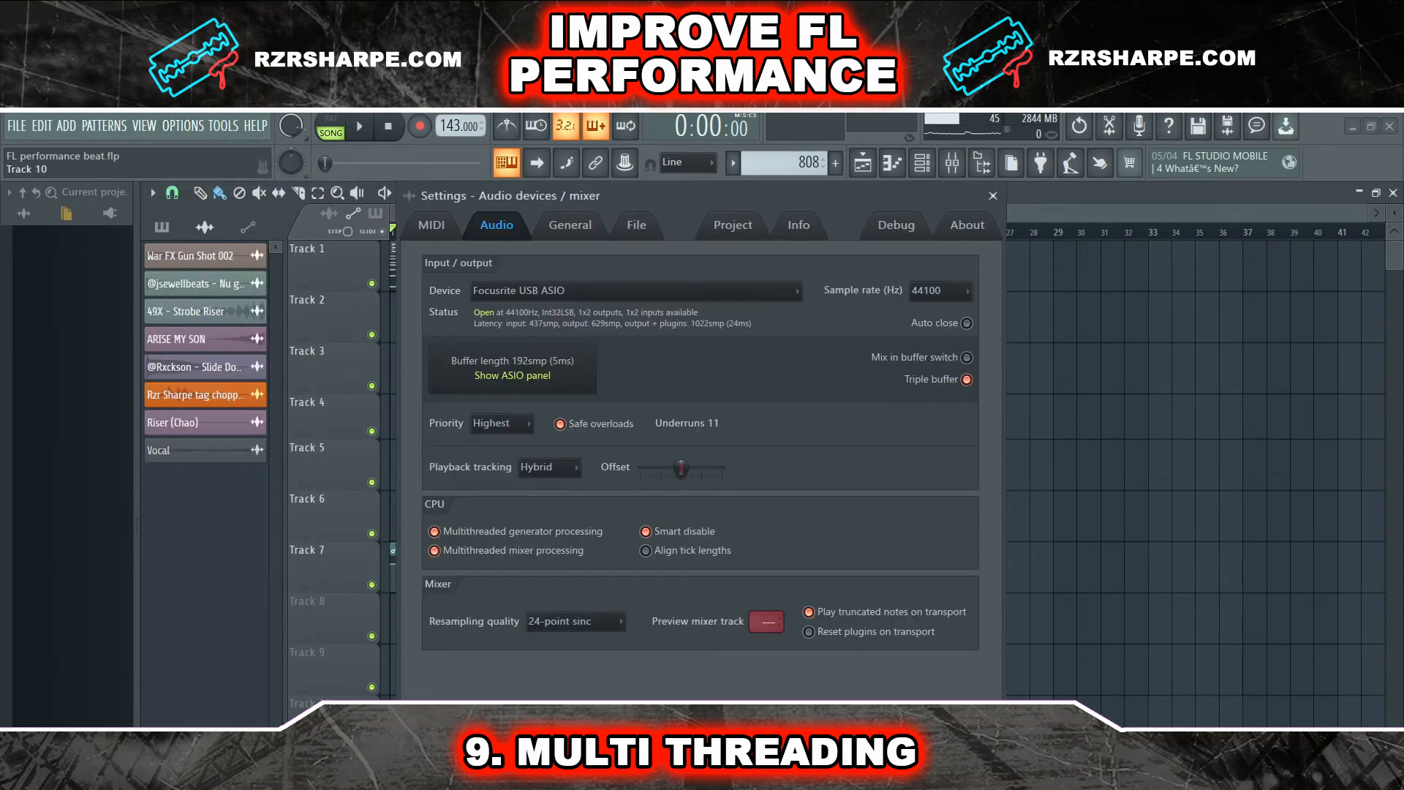
{"action": "left_click", "coordinate": [439, 533]}
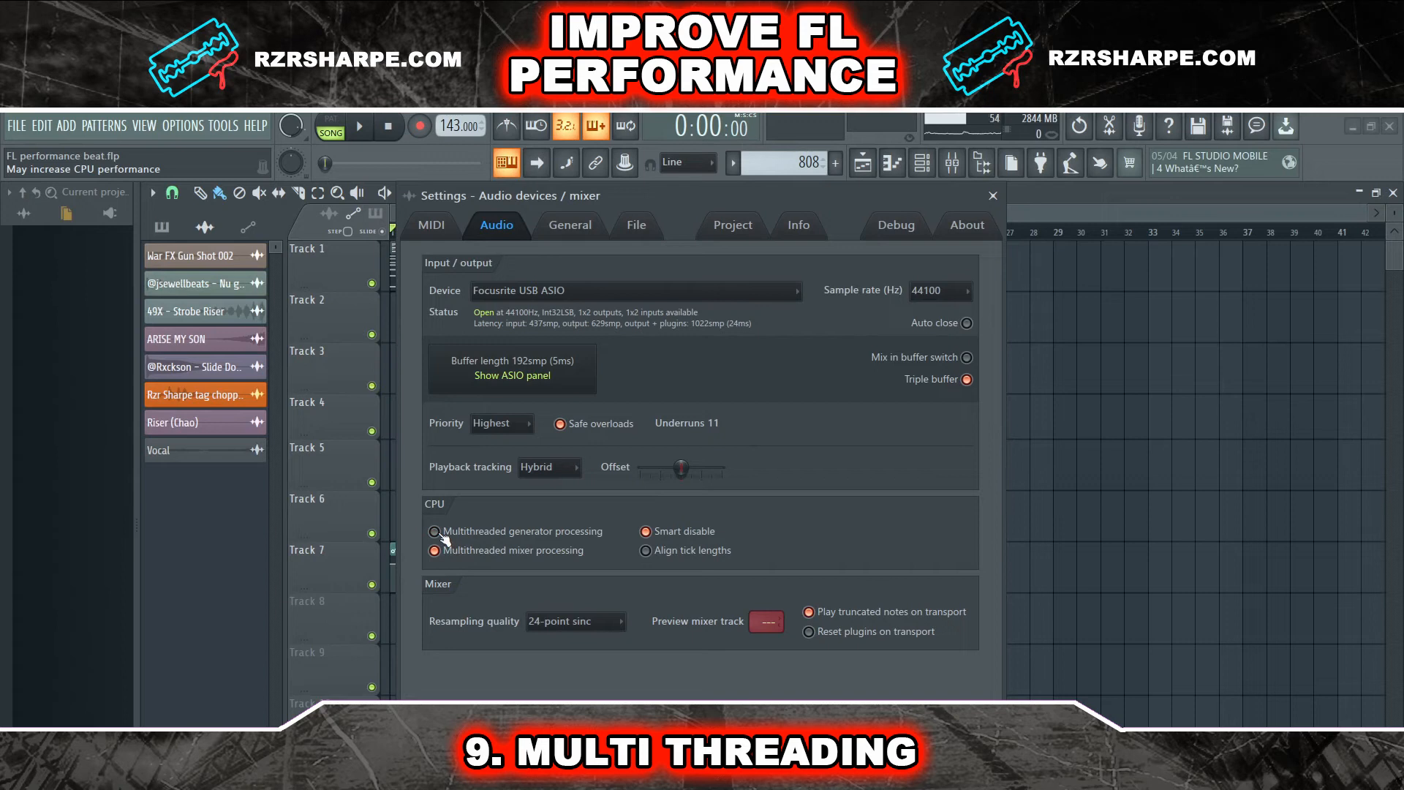
{"action": "left_click", "coordinate": [440, 552]}
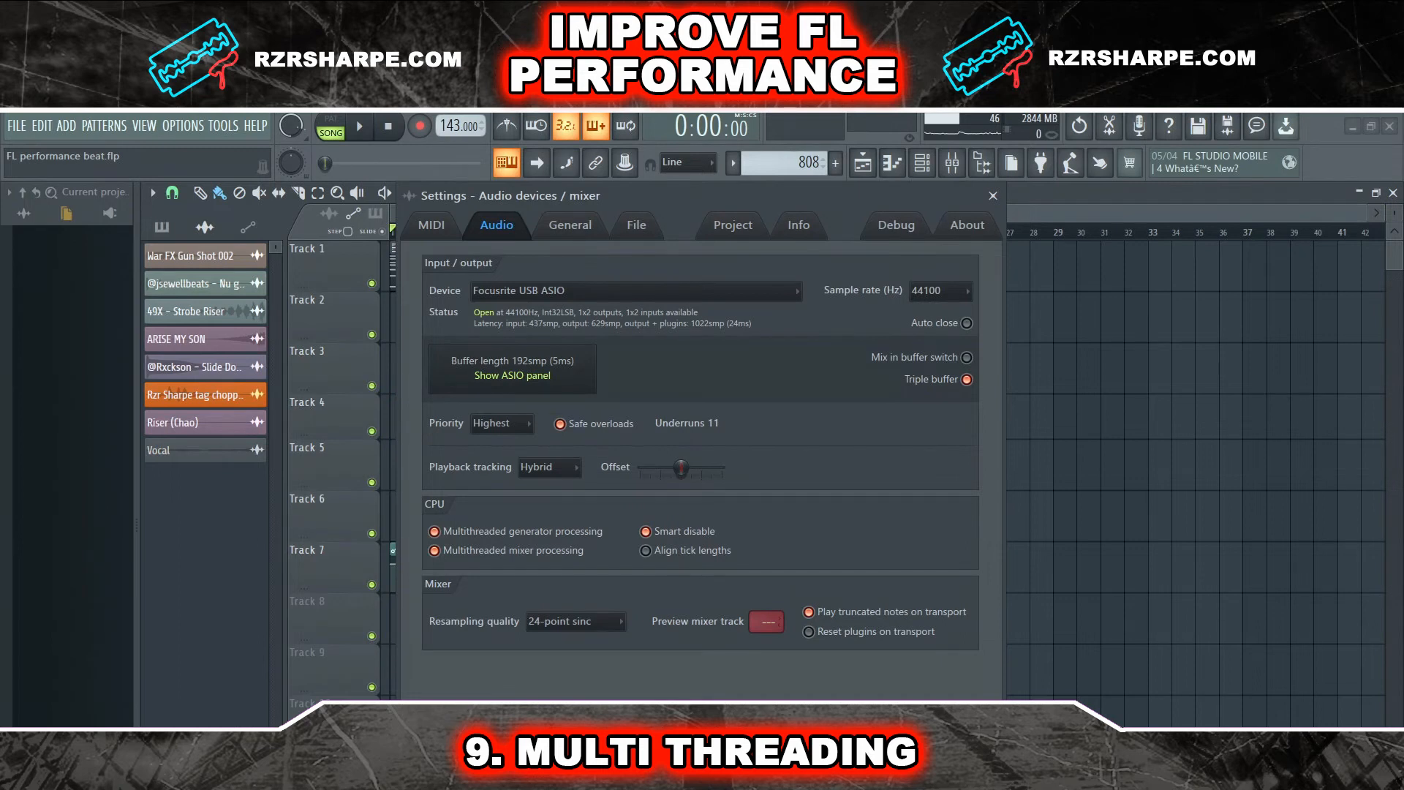
{"action": "left_click", "coordinate": [992, 196]}
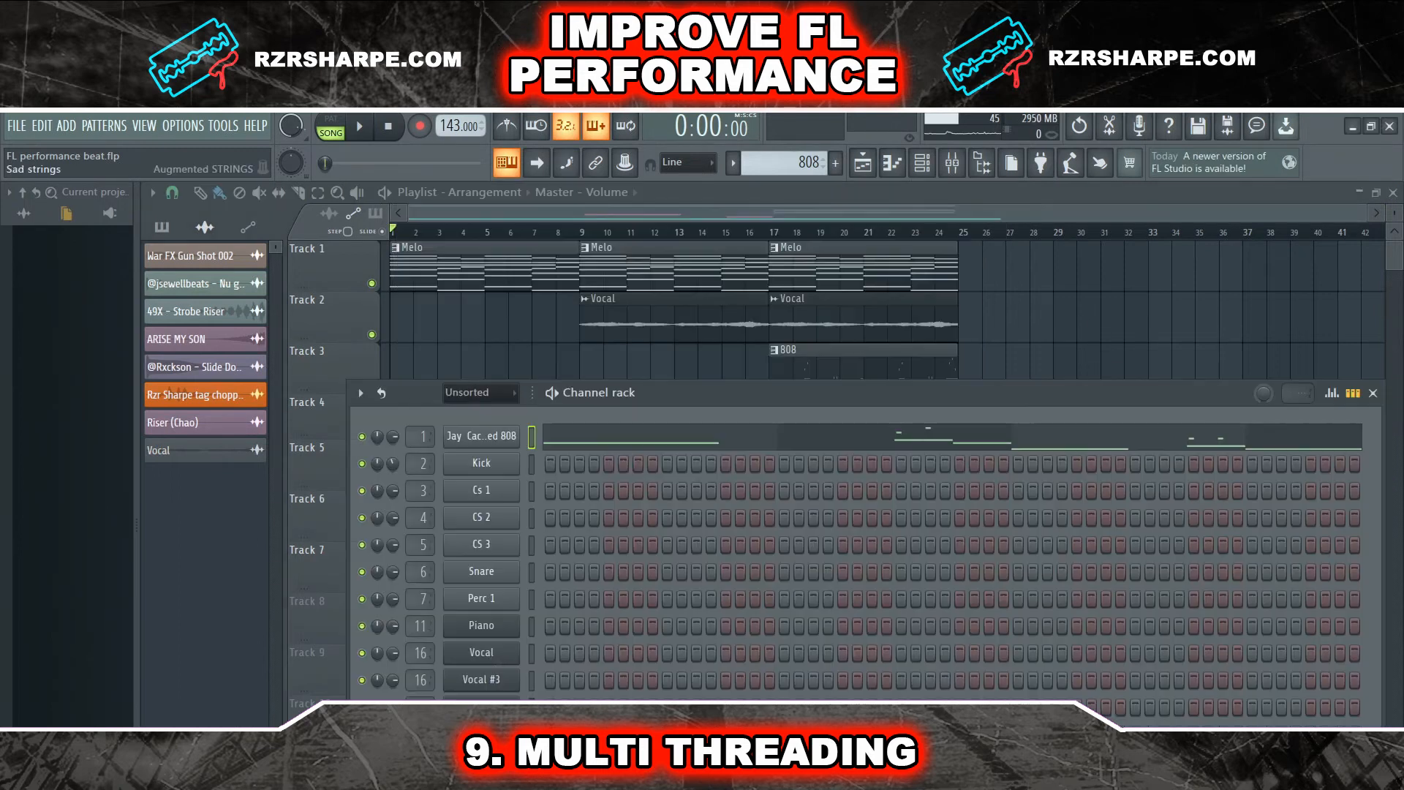
Open the processing options in the Piano channel's plugin wrapper to check whether threaded processing is allowed
{"action": "left_click", "coordinate": [486, 626]}
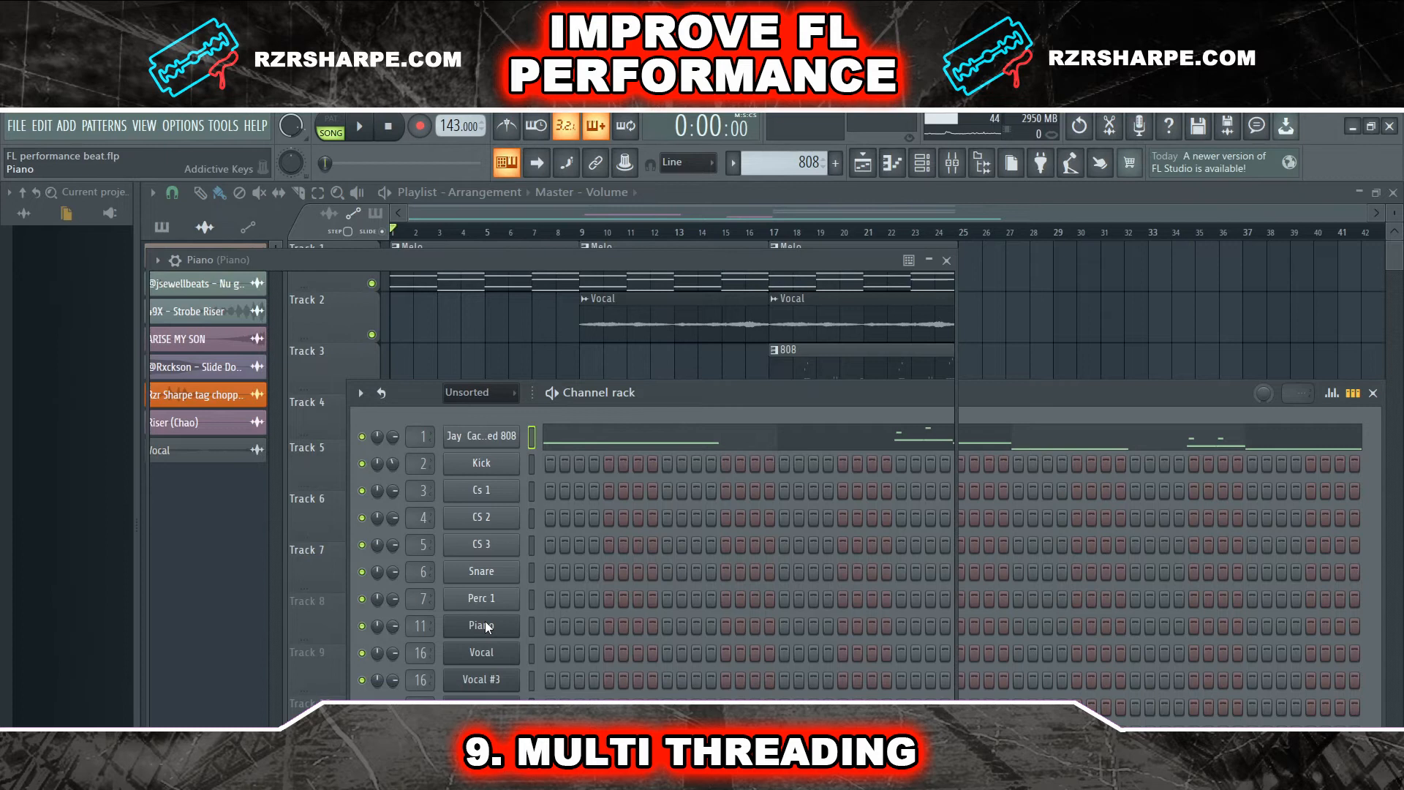
{"action": "left_click", "coordinate": [176, 260]}
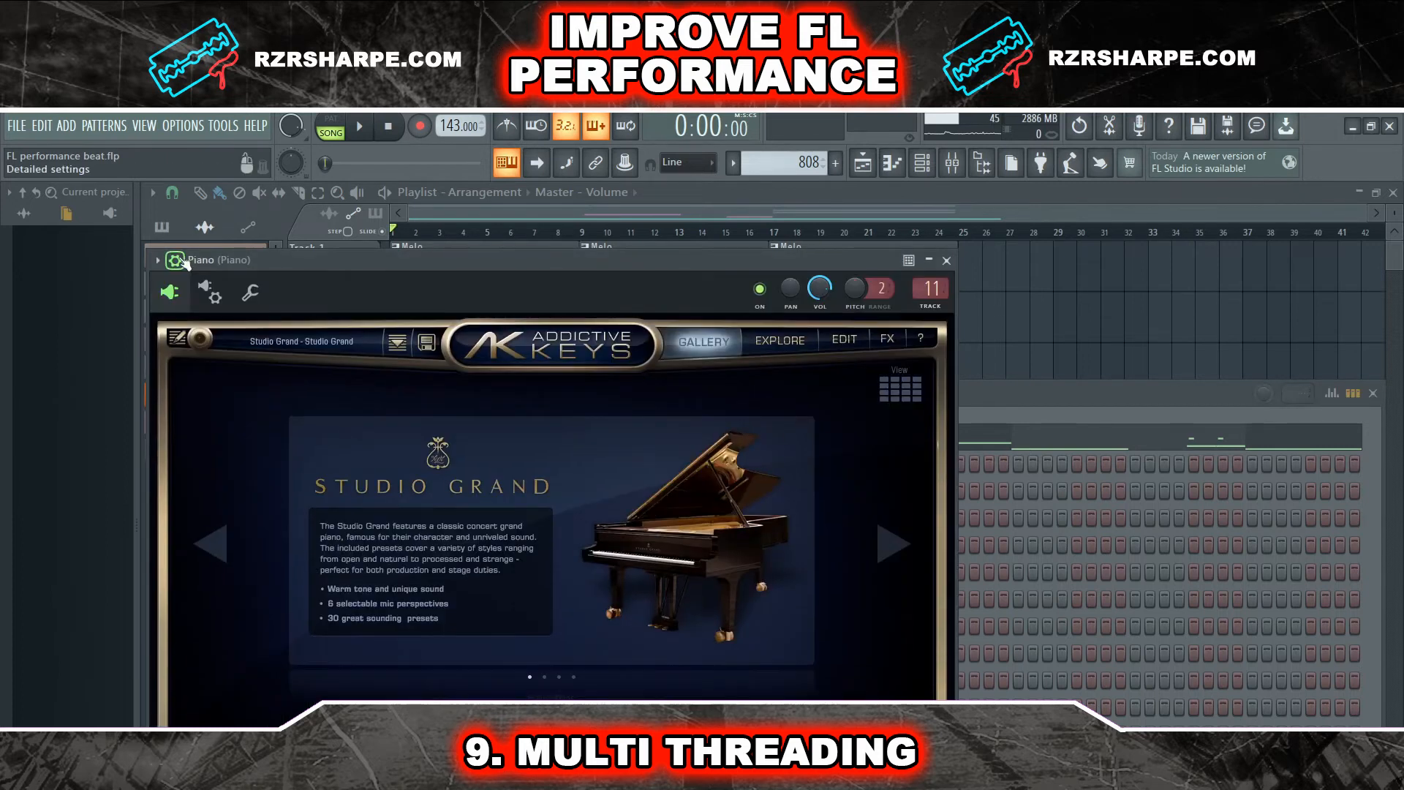
{"action": "left_click", "coordinate": [217, 295]}
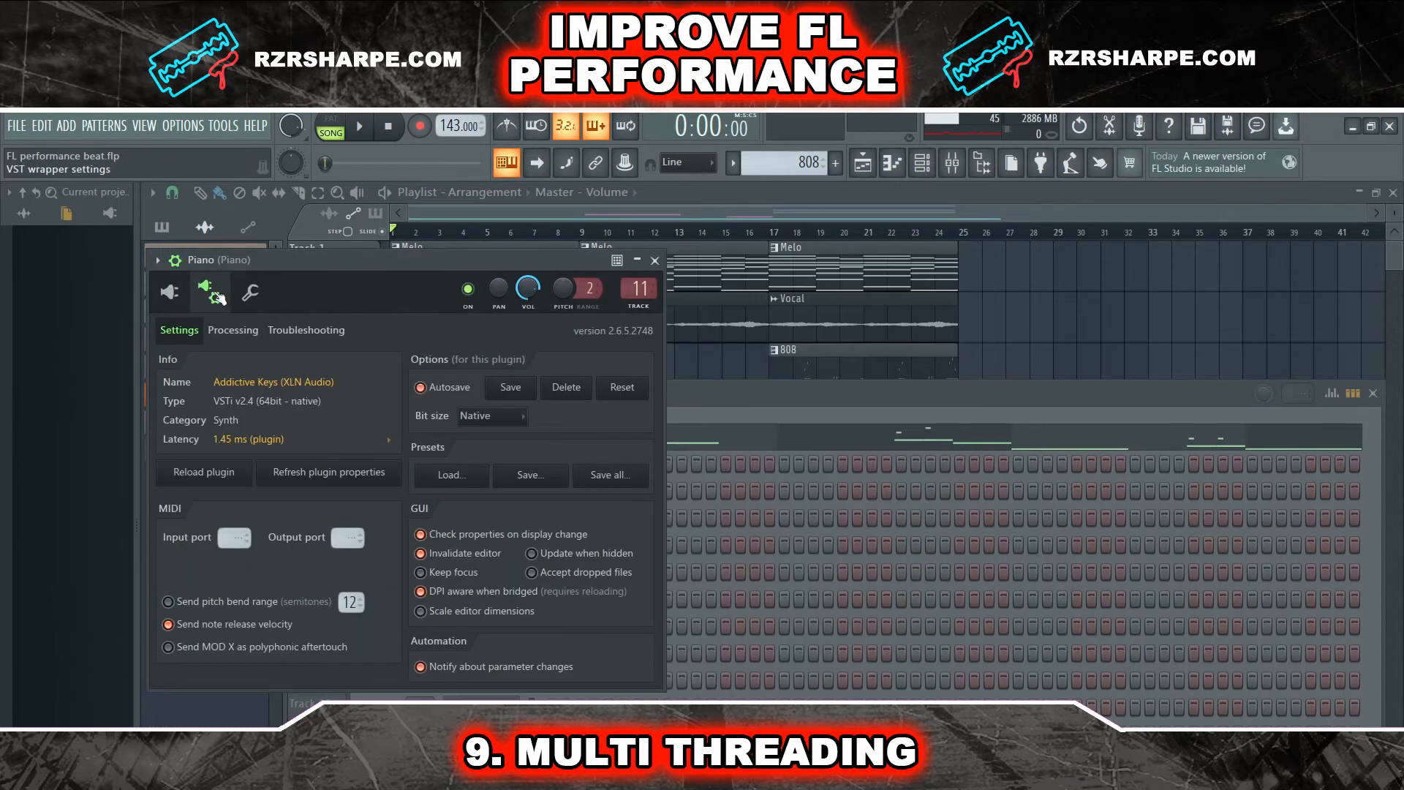
{"action": "left_click", "coordinate": [233, 331]}
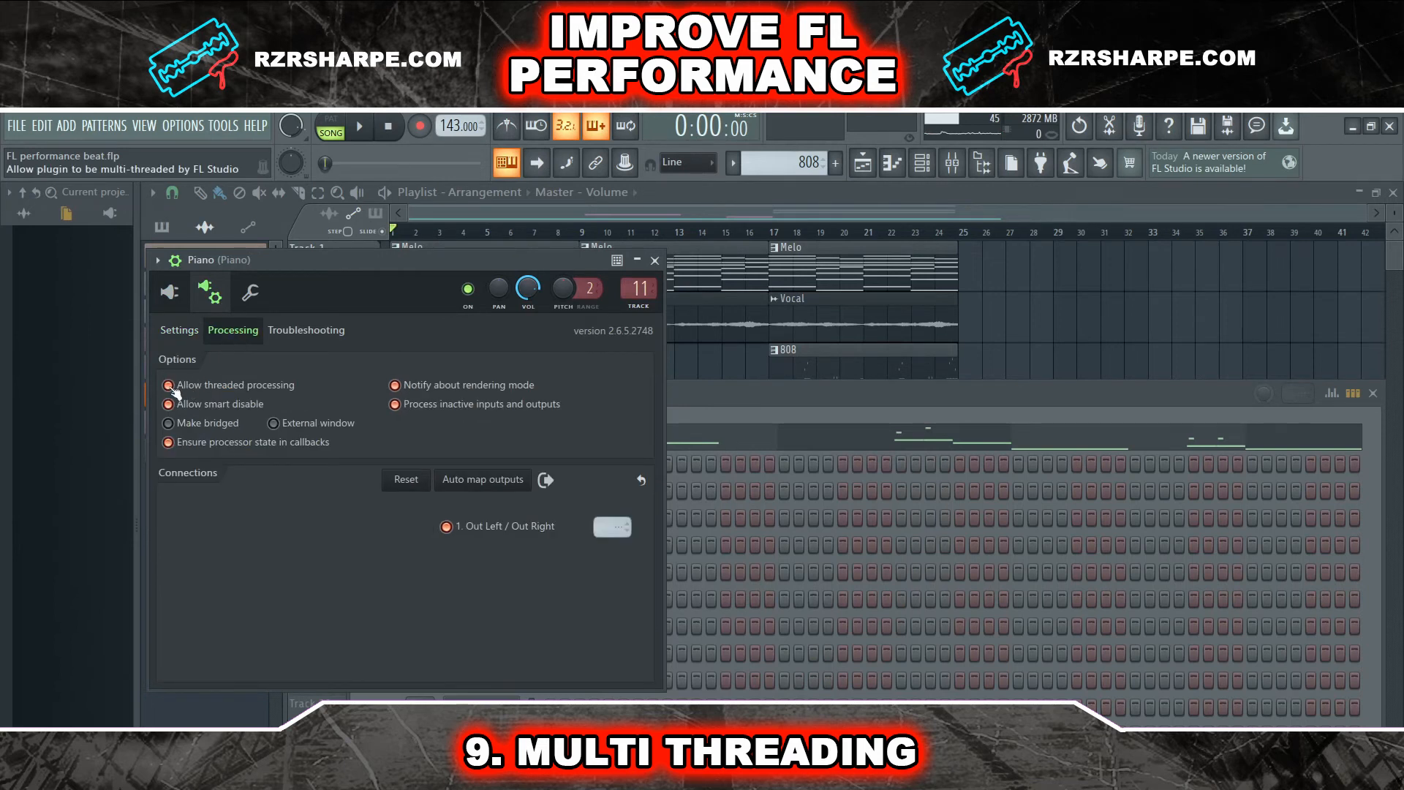